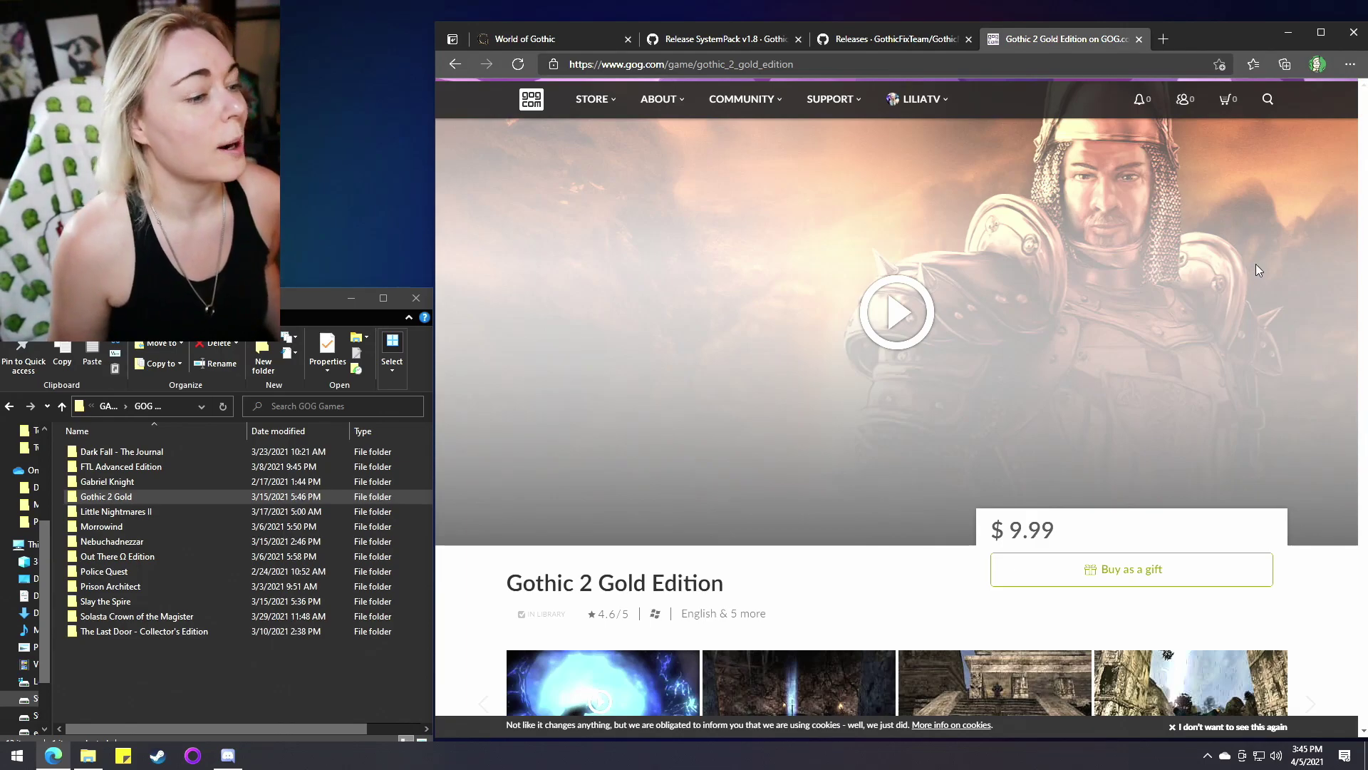
pyautogui.scroll(-2, 1203, 250)
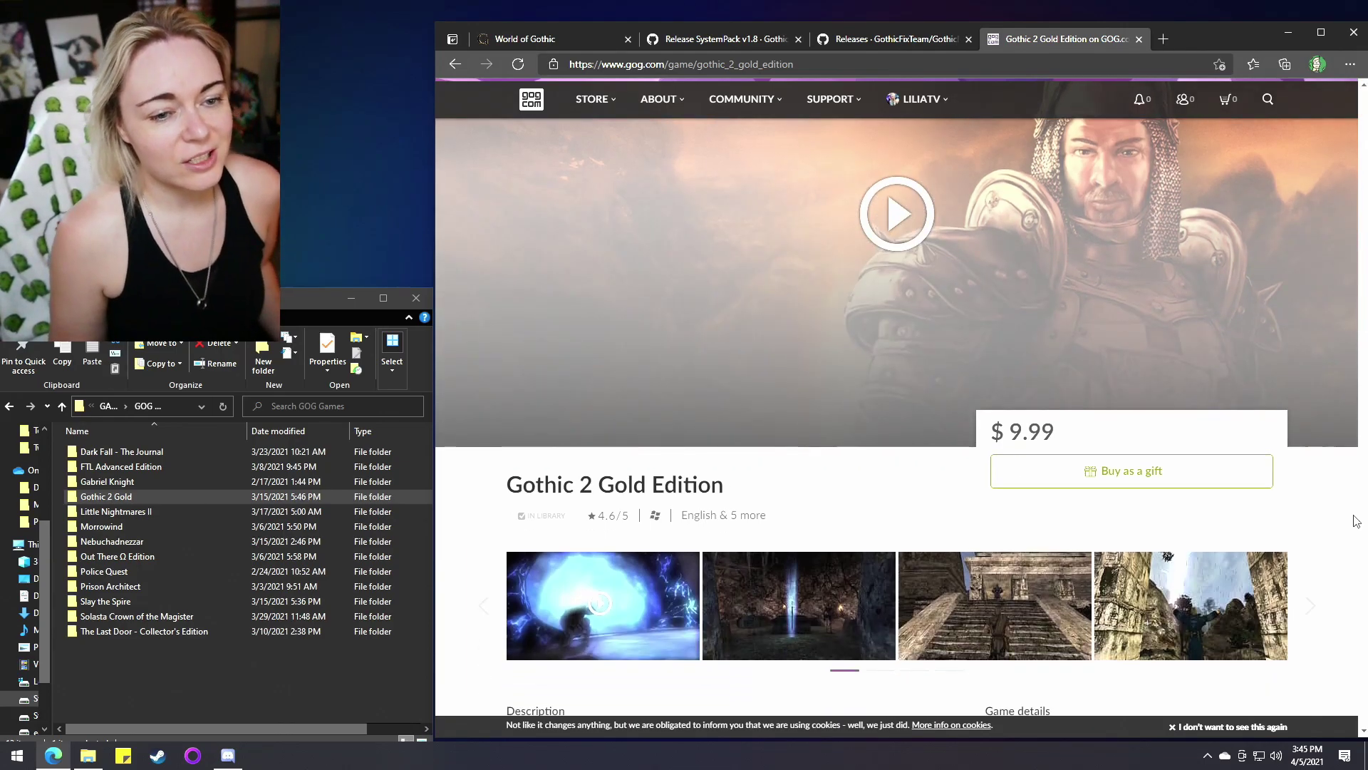
pyautogui.moveTo(605, 481); pyautogui.dragTo(757, 473)
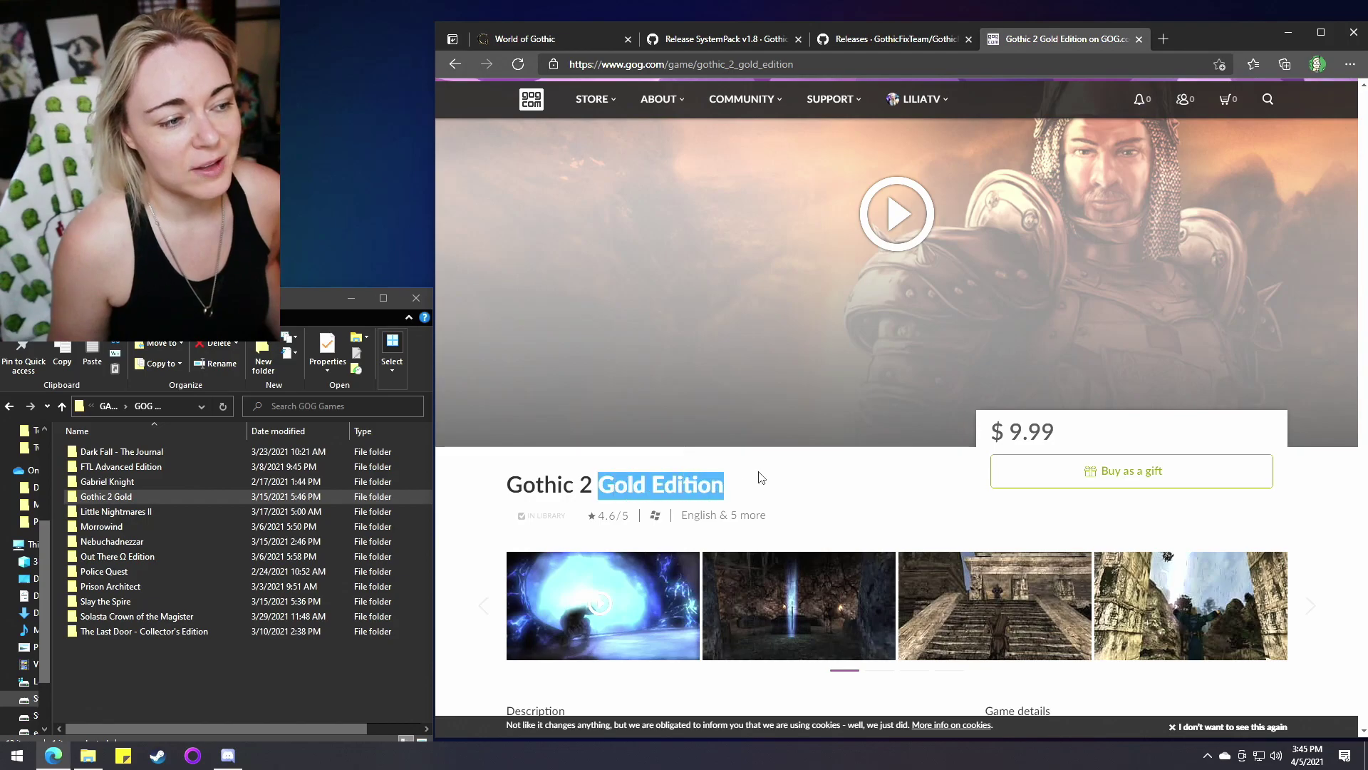
pyautogui.click(813, 473)
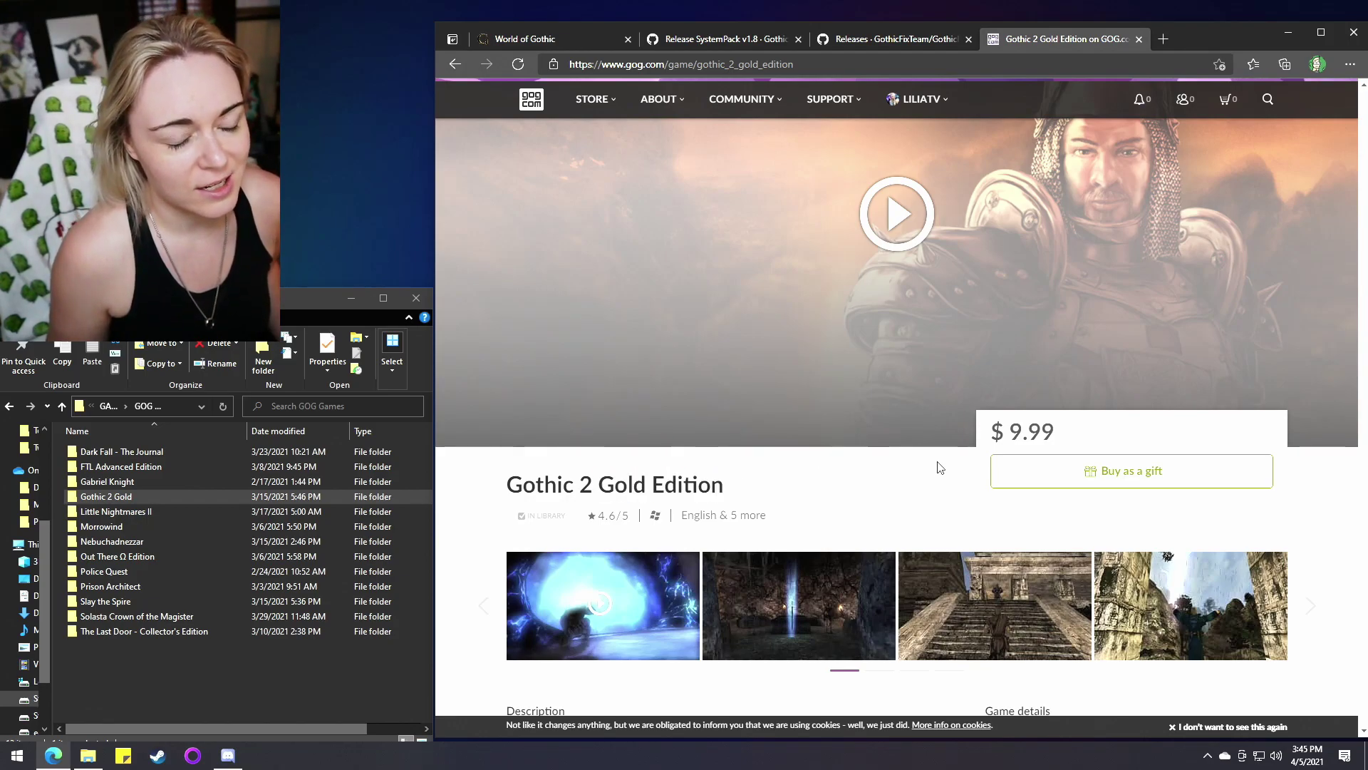
pyautogui.scroll(-3, 940, 467)
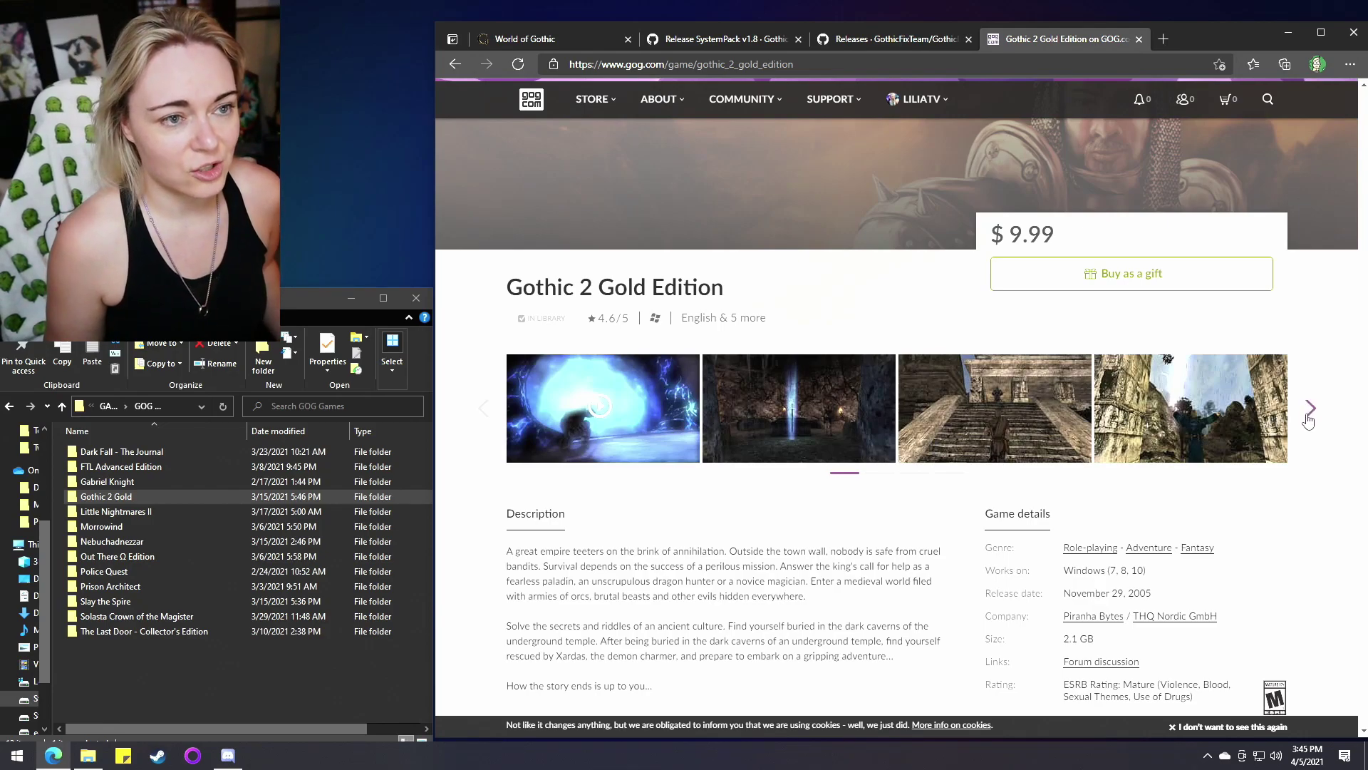
pyautogui.scroll(4, 1308, 421)
pyautogui.scroll(-5, 1309, 421)
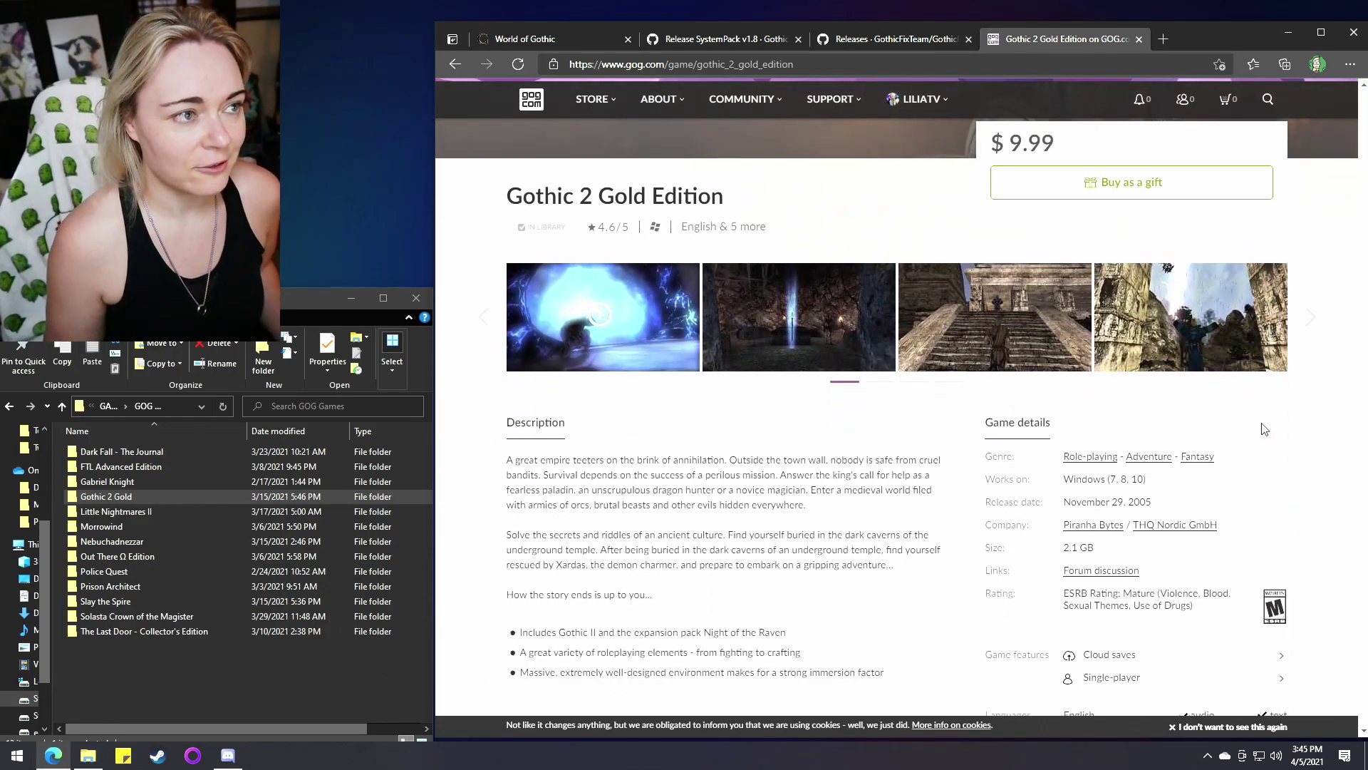
pyautogui.scroll(5, 1263, 421)
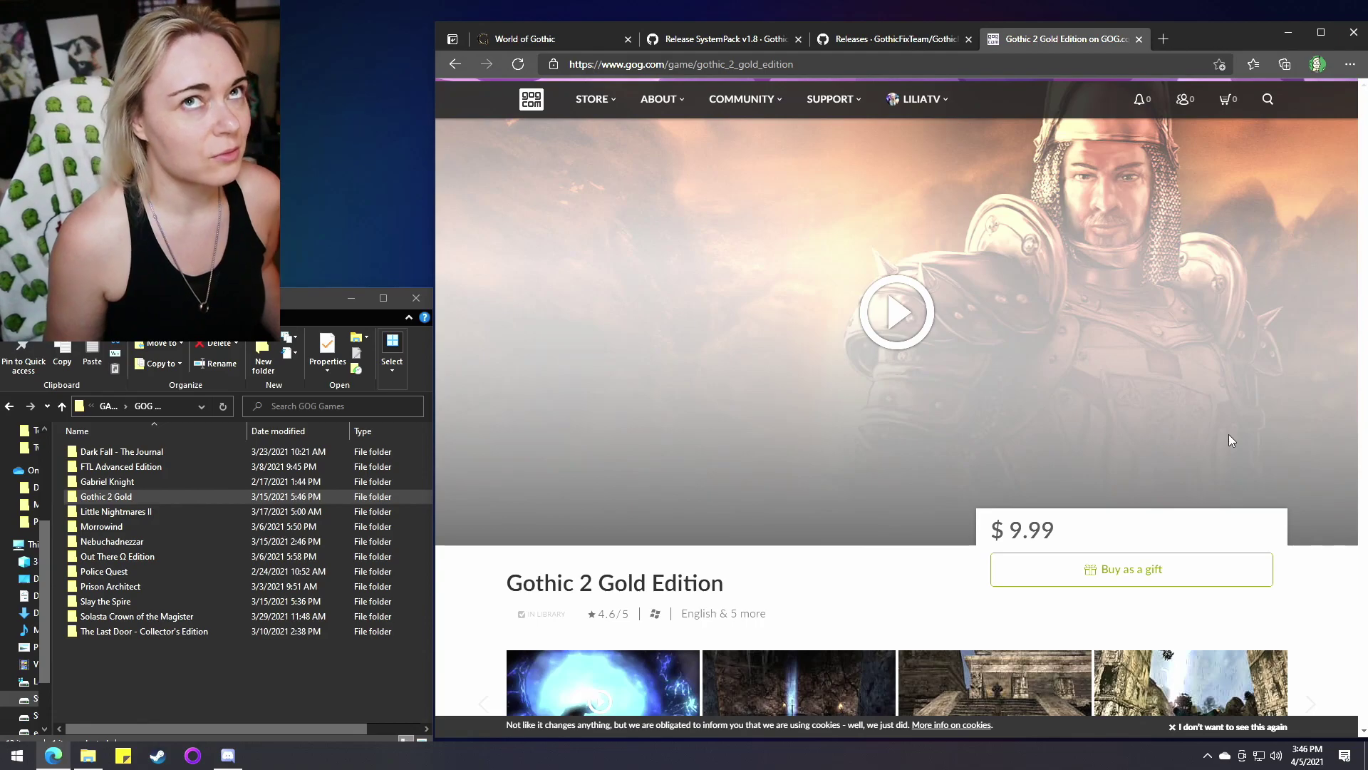
pyautogui.scroll(-4, 1214, 390)
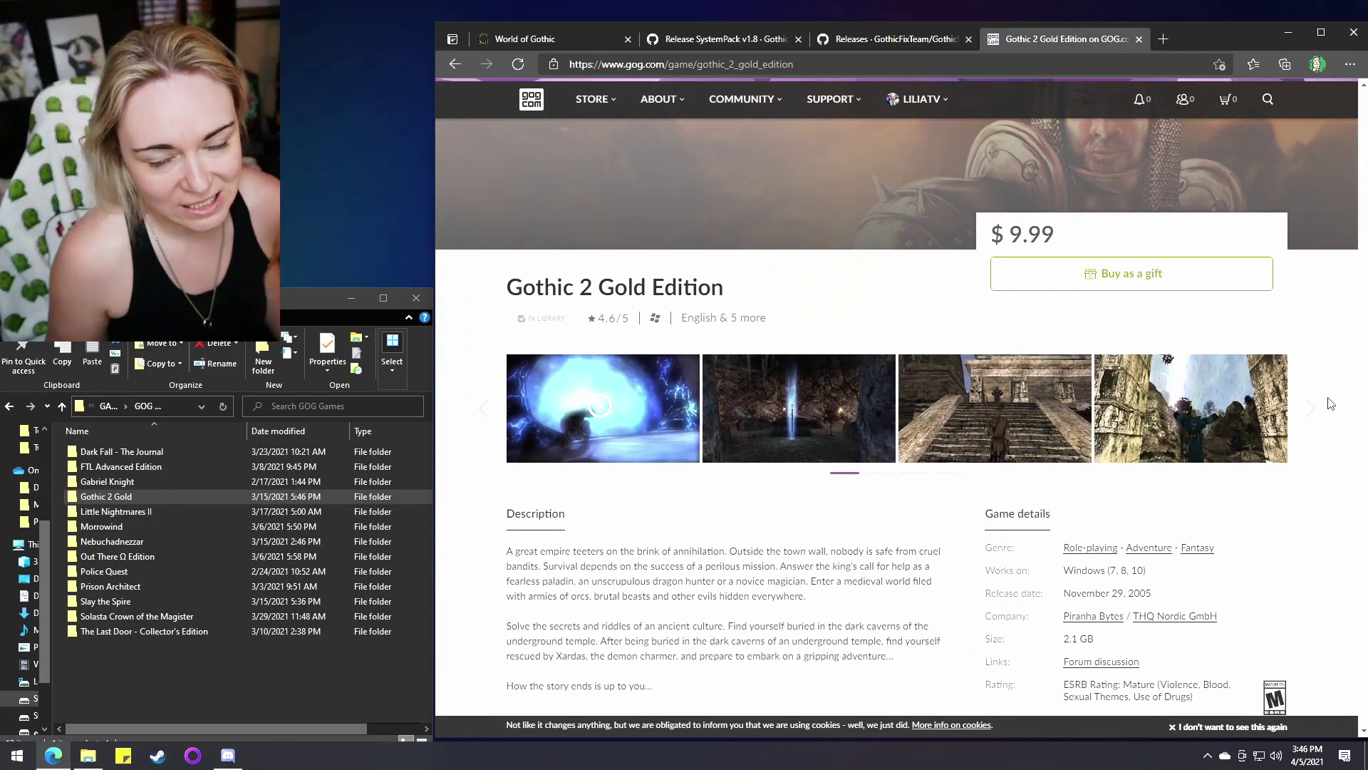
pyautogui.scroll(3, 1101, 403)
pyautogui.scroll(-3, 1300, 493)
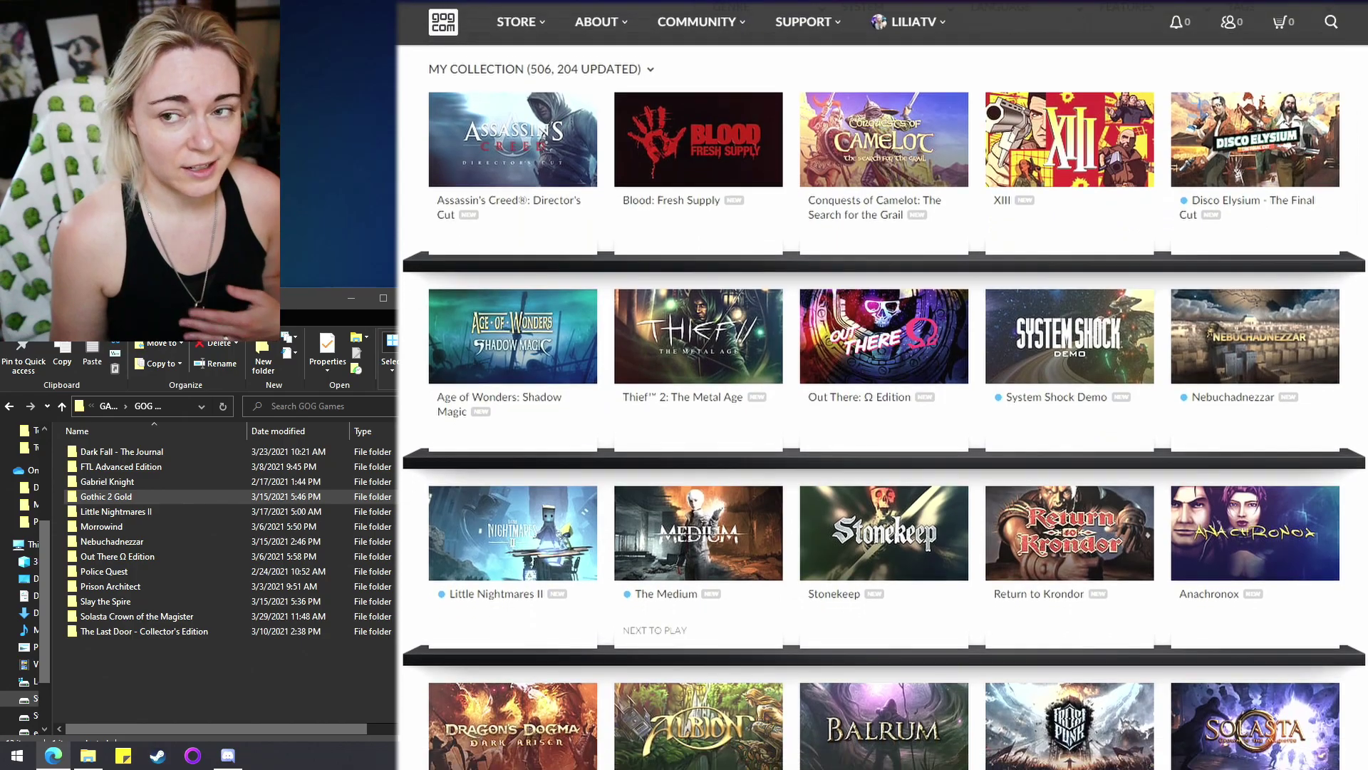
pyautogui.scroll(-5, 884, 399)
pyautogui.scroll(-6, 884, 399)
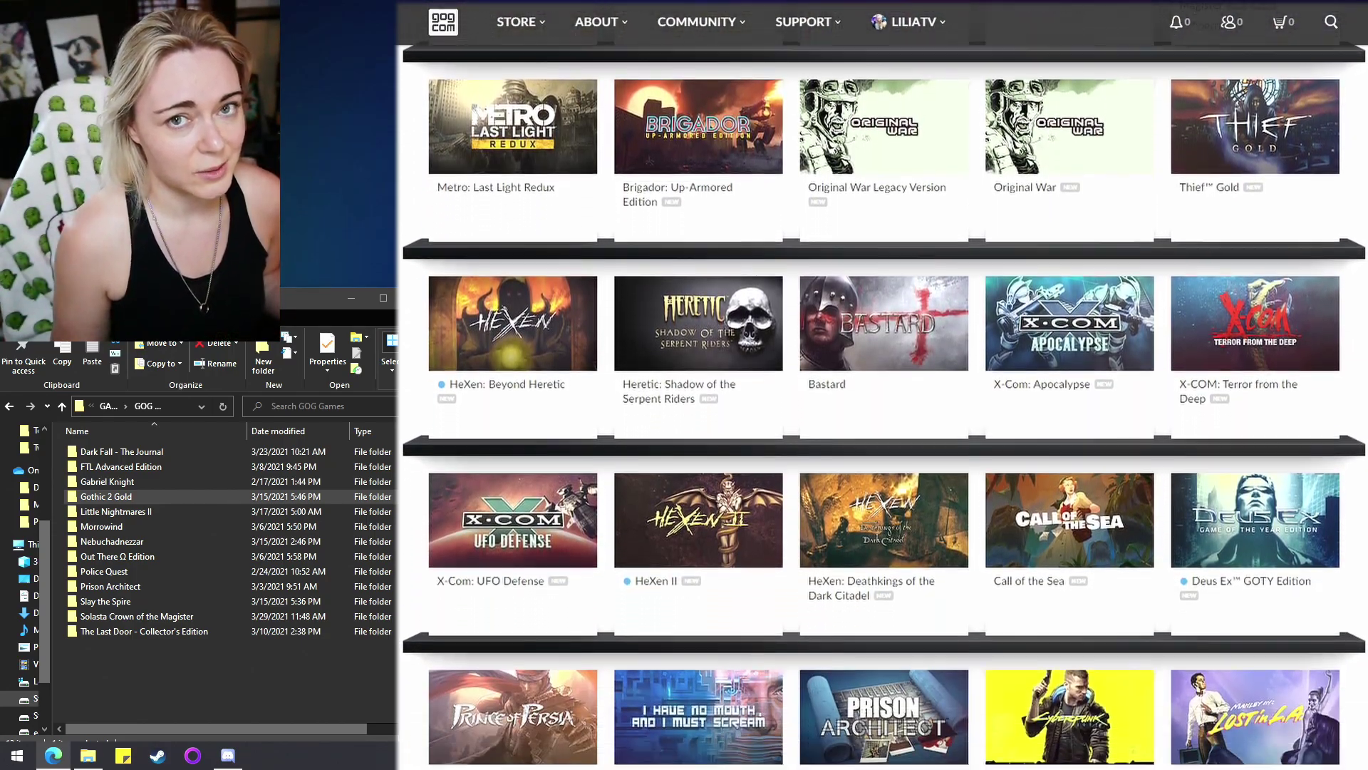
pyautogui.scroll(-7, 884, 399)
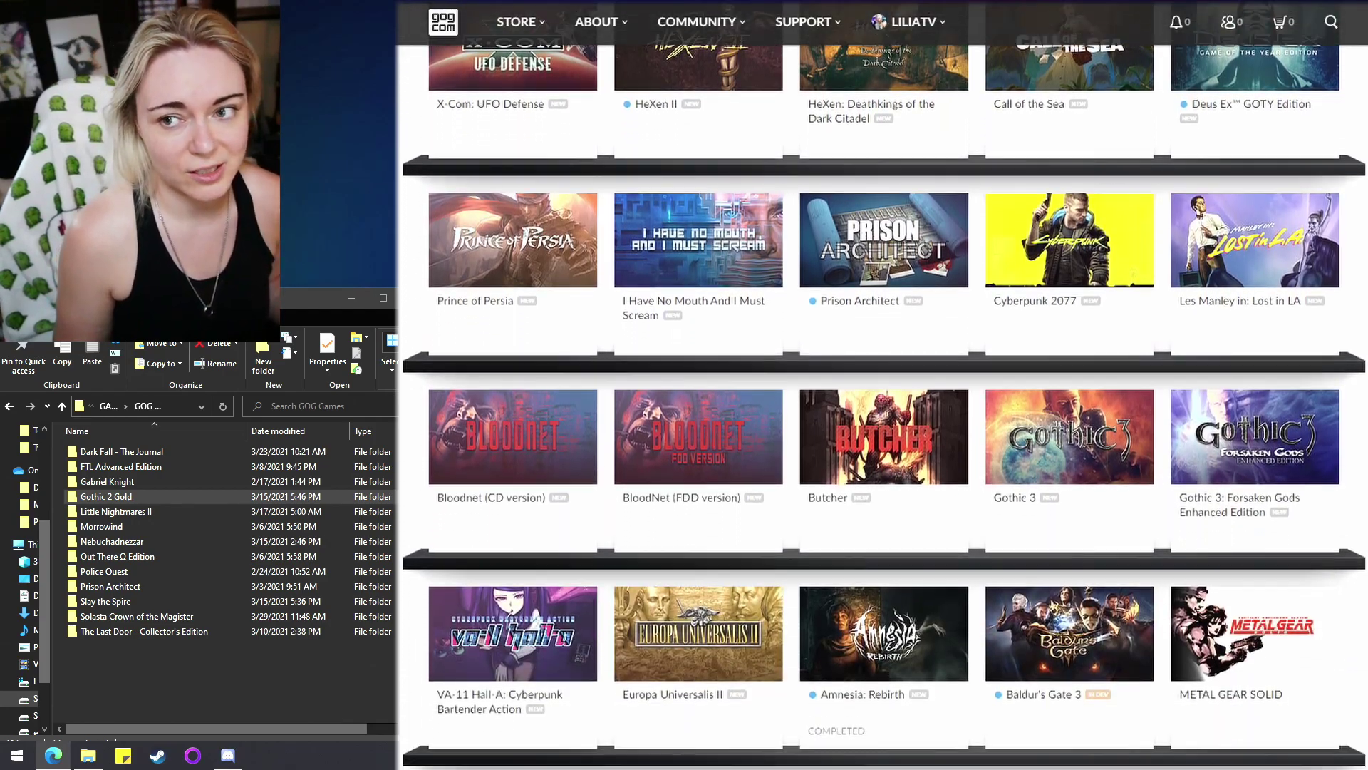
pyautogui.scroll(-6, 883, 399)
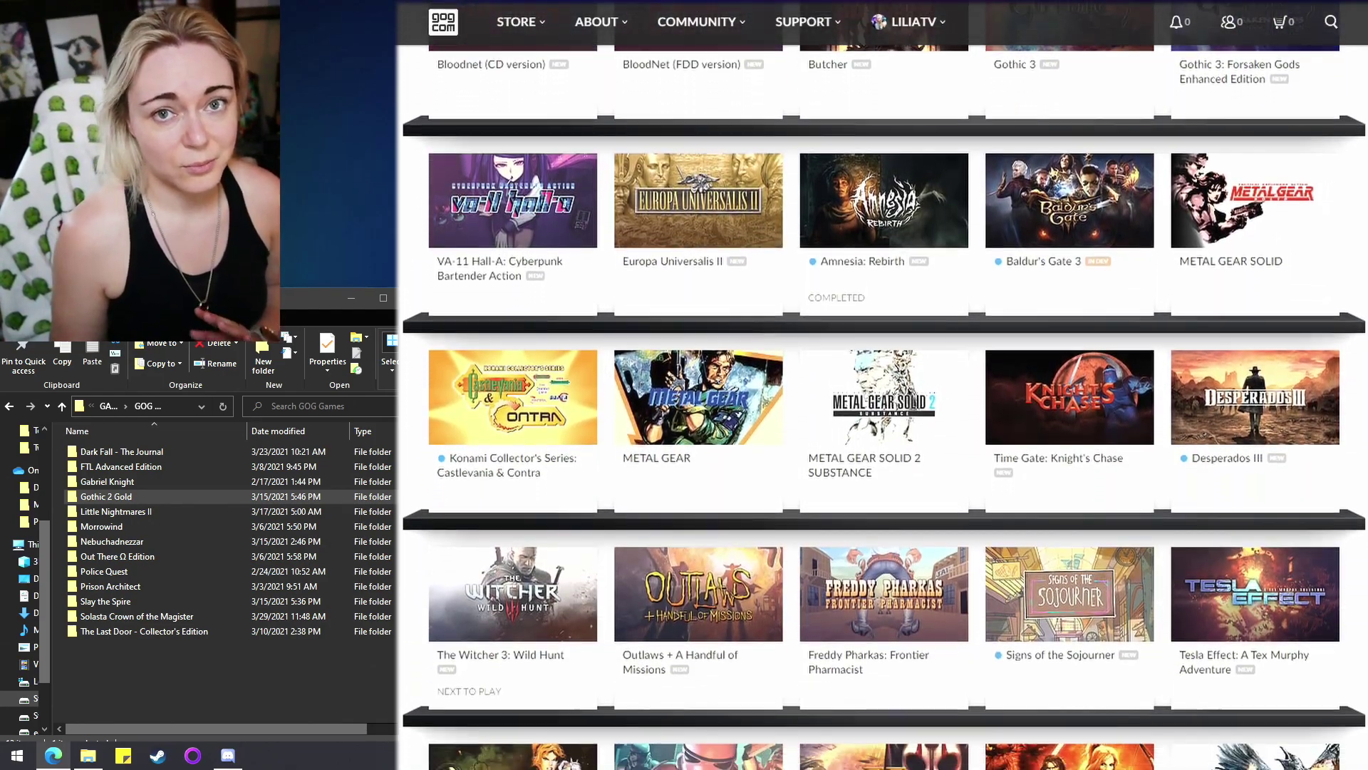
pyautogui.scroll(-5, 883, 399)
pyautogui.scroll(-4, 883, 399)
pyautogui.scroll(-5, 884, 399)
pyautogui.scroll(-6, 884, 399)
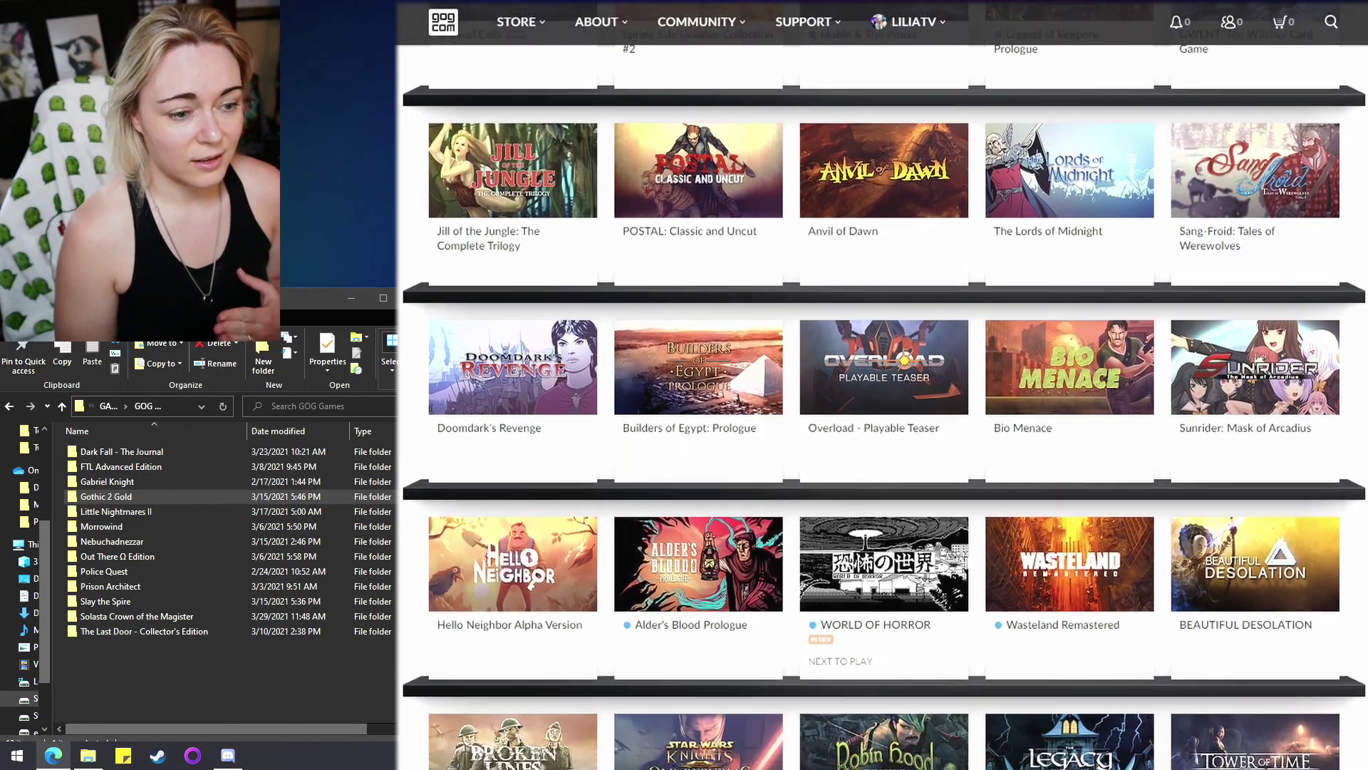
pyautogui.scroll(-4, 883, 399)
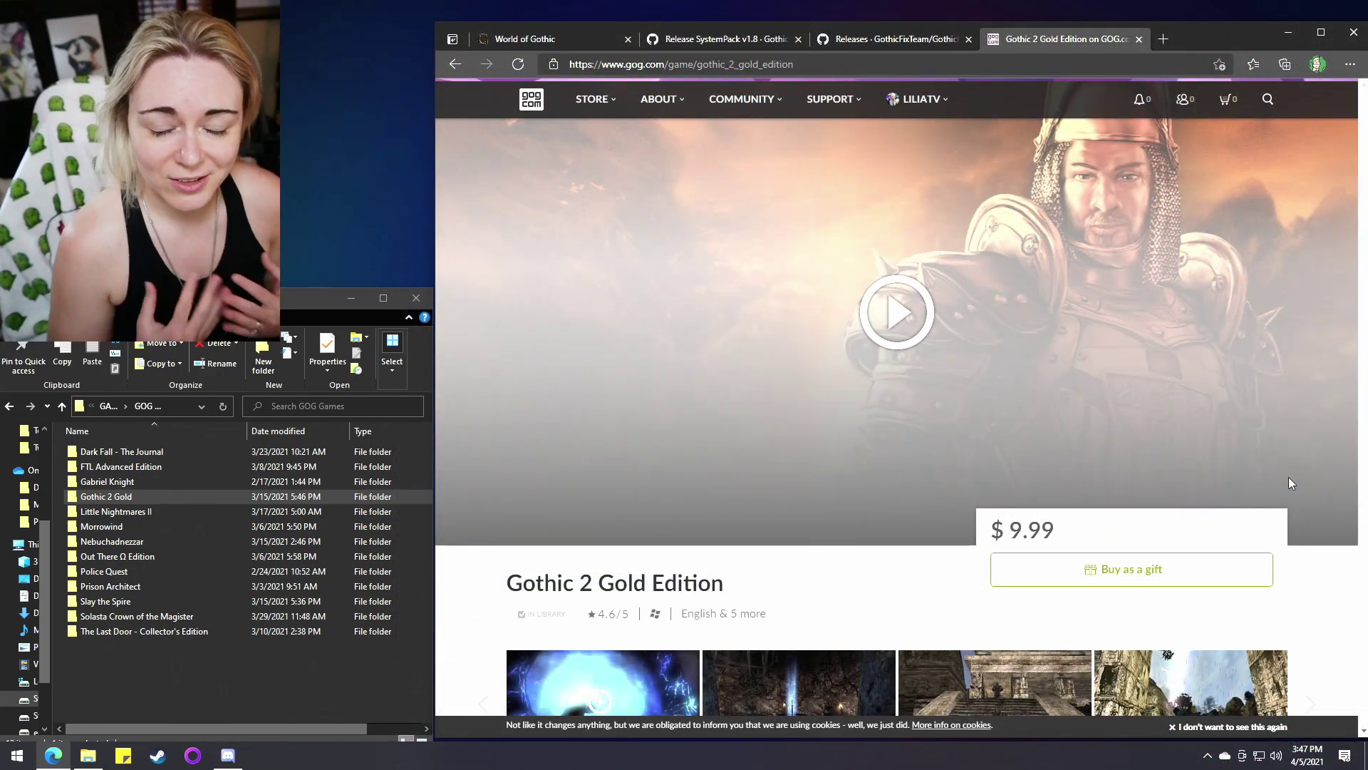
pyautogui.scroll(-4, 910, 254)
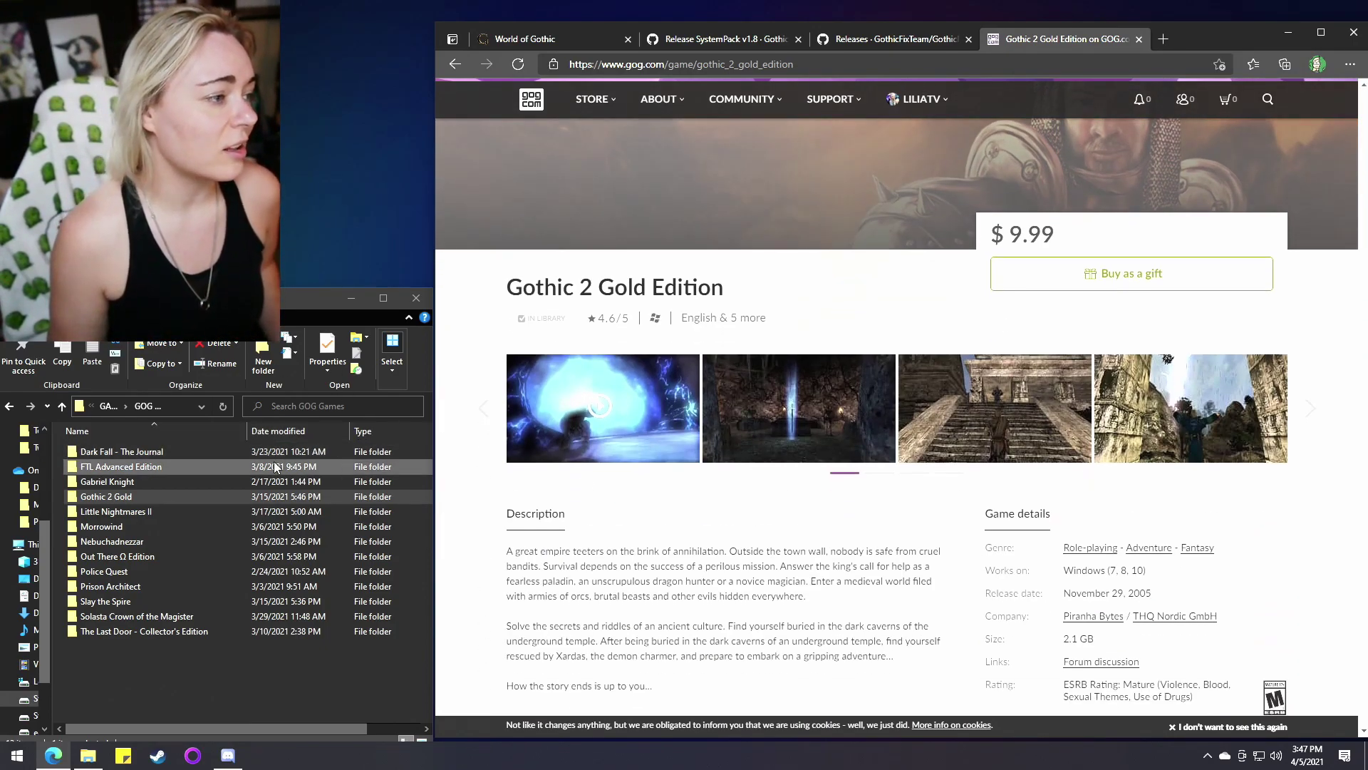
pyautogui.click(210, 498)
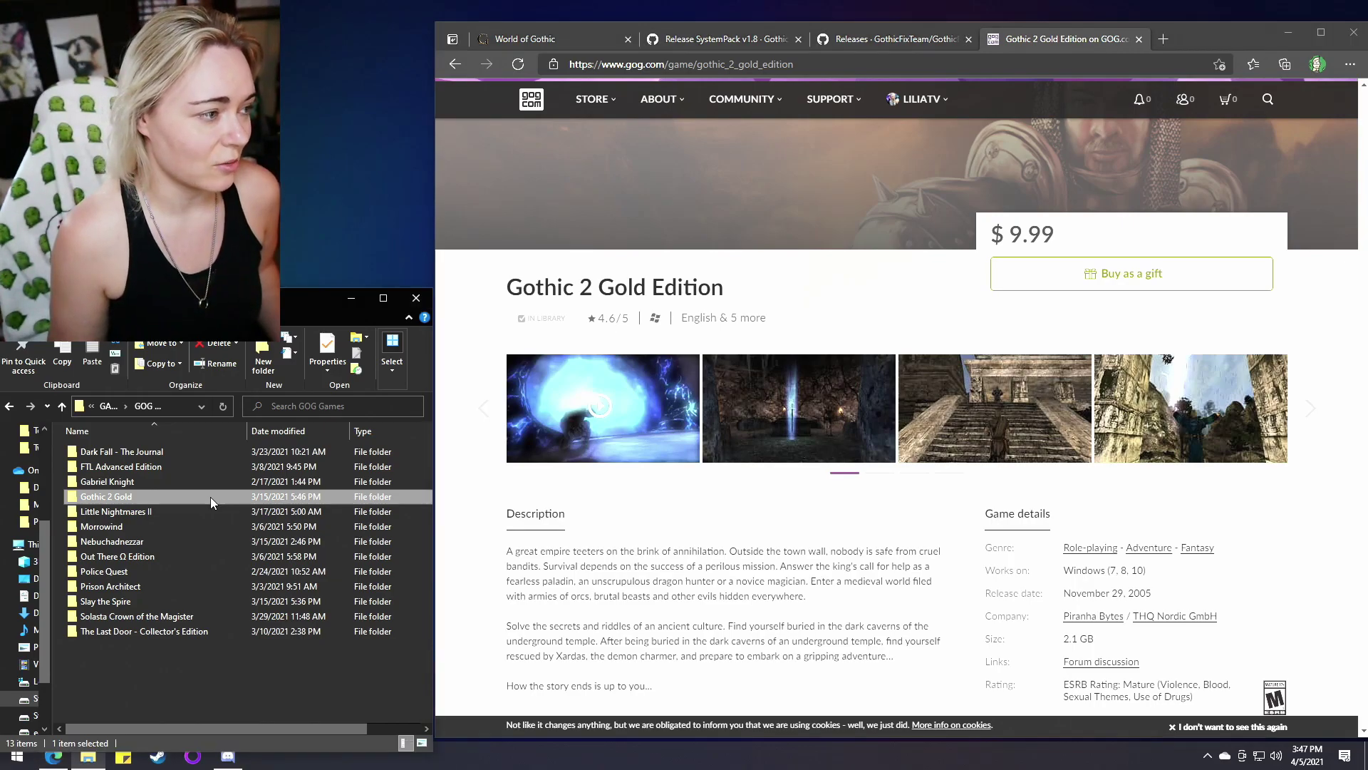
pyautogui.doubleClick(124, 498)
pyautogui.hotkey('alt', 'Left')
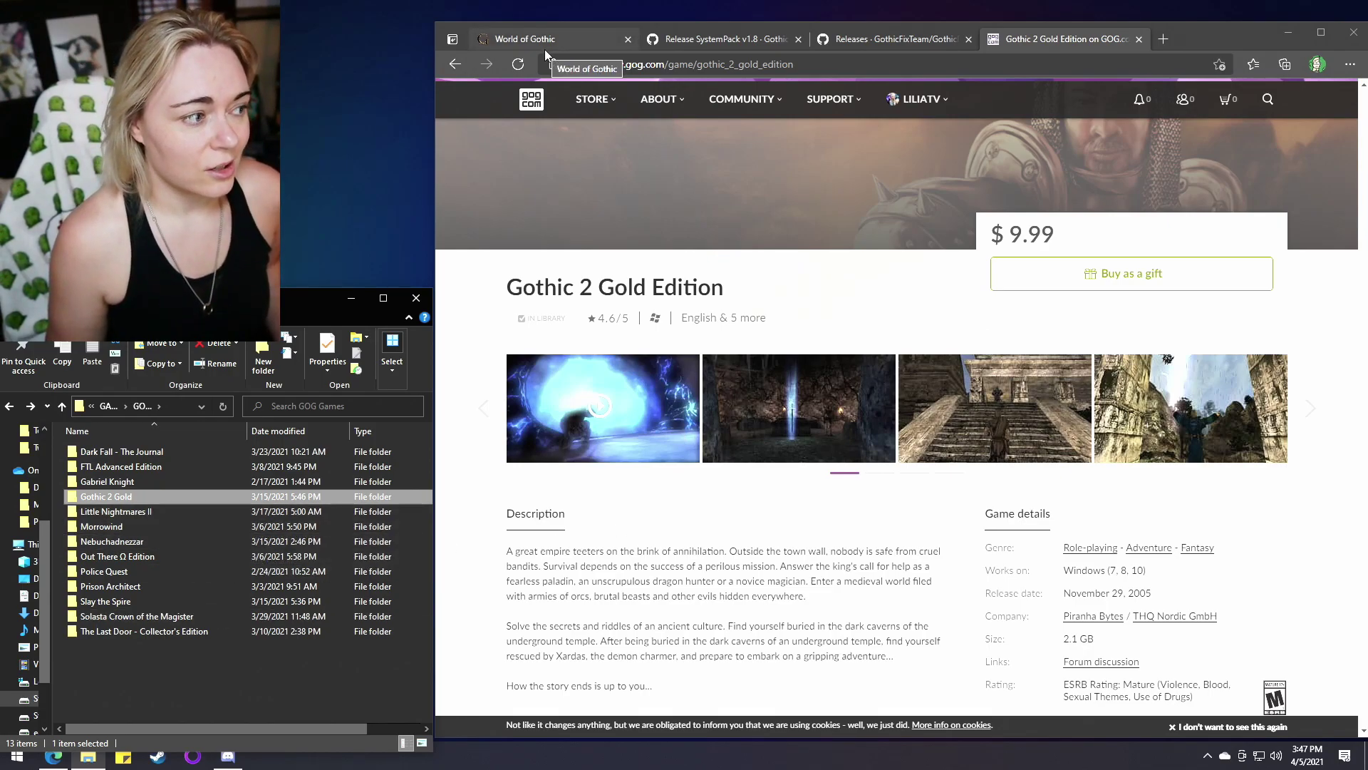
pyautogui.click(178, 406)
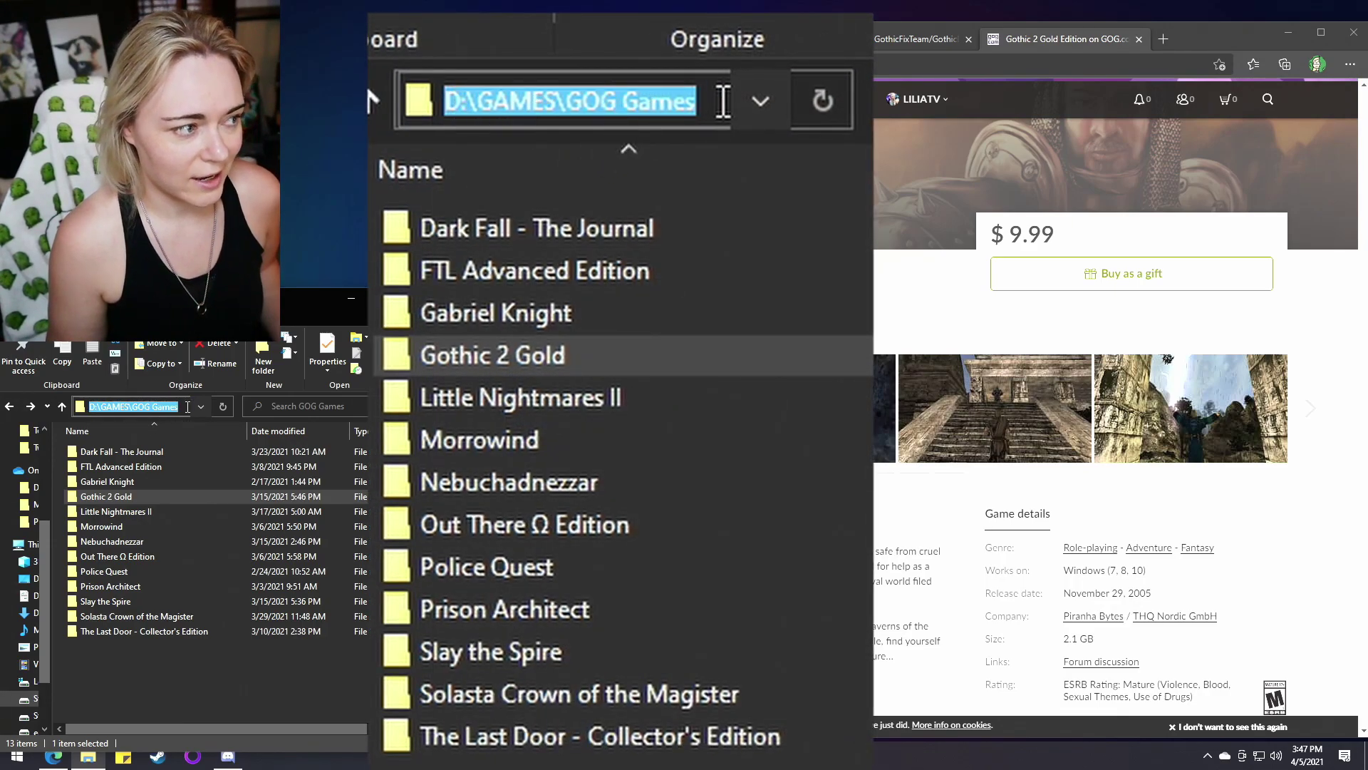
pyautogui.click(114, 499)
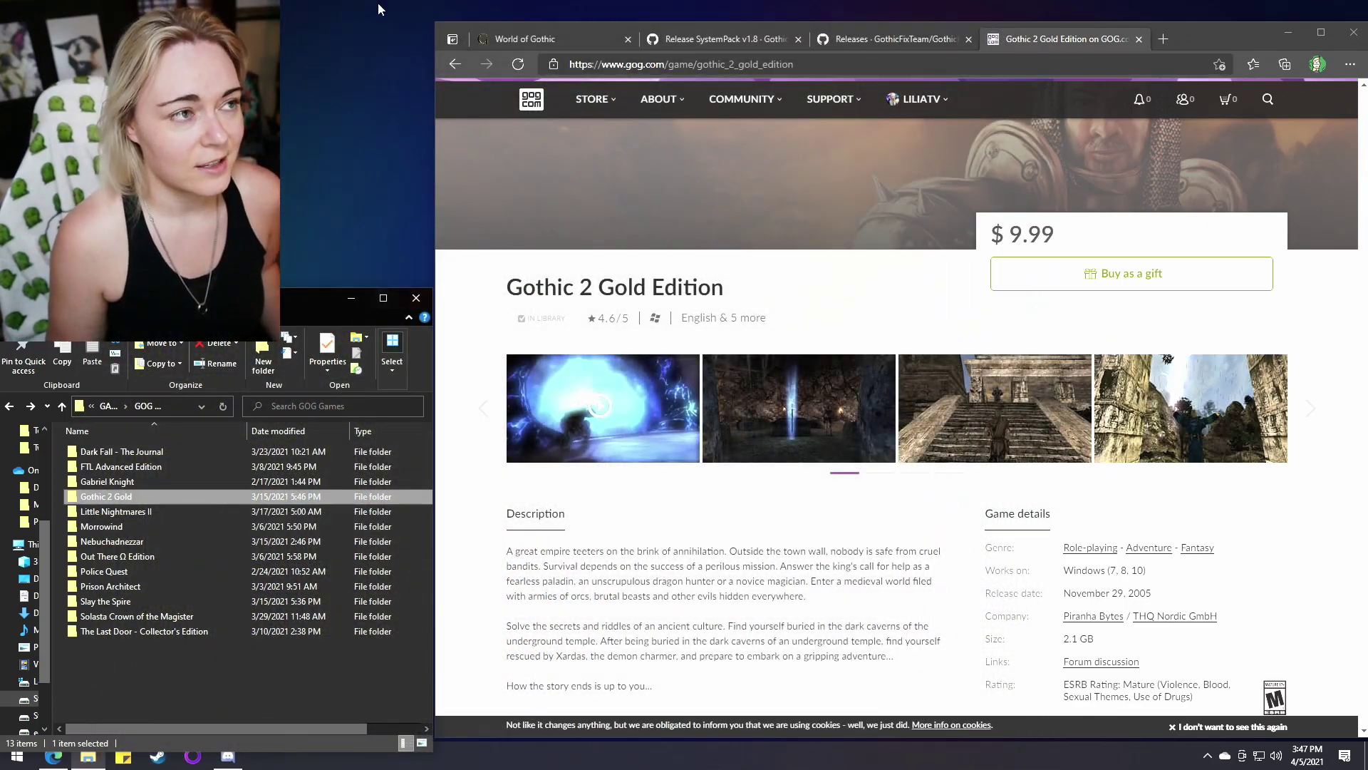
pyautogui.click(522, 43)
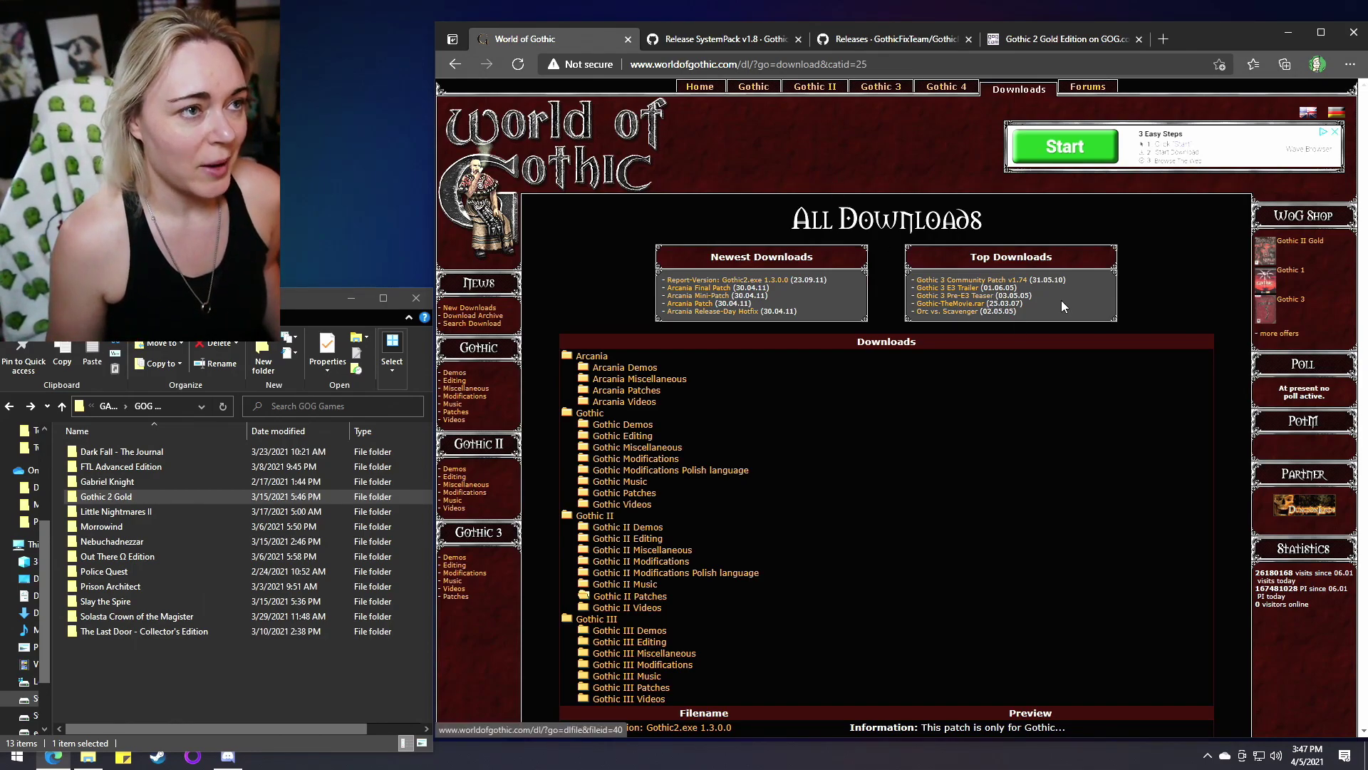
# Step: Open the Gothic2.exe 2.6.0.0 patch page and start downloading the 2.6 fix installer
pyautogui.scroll(-2, 1062, 300)
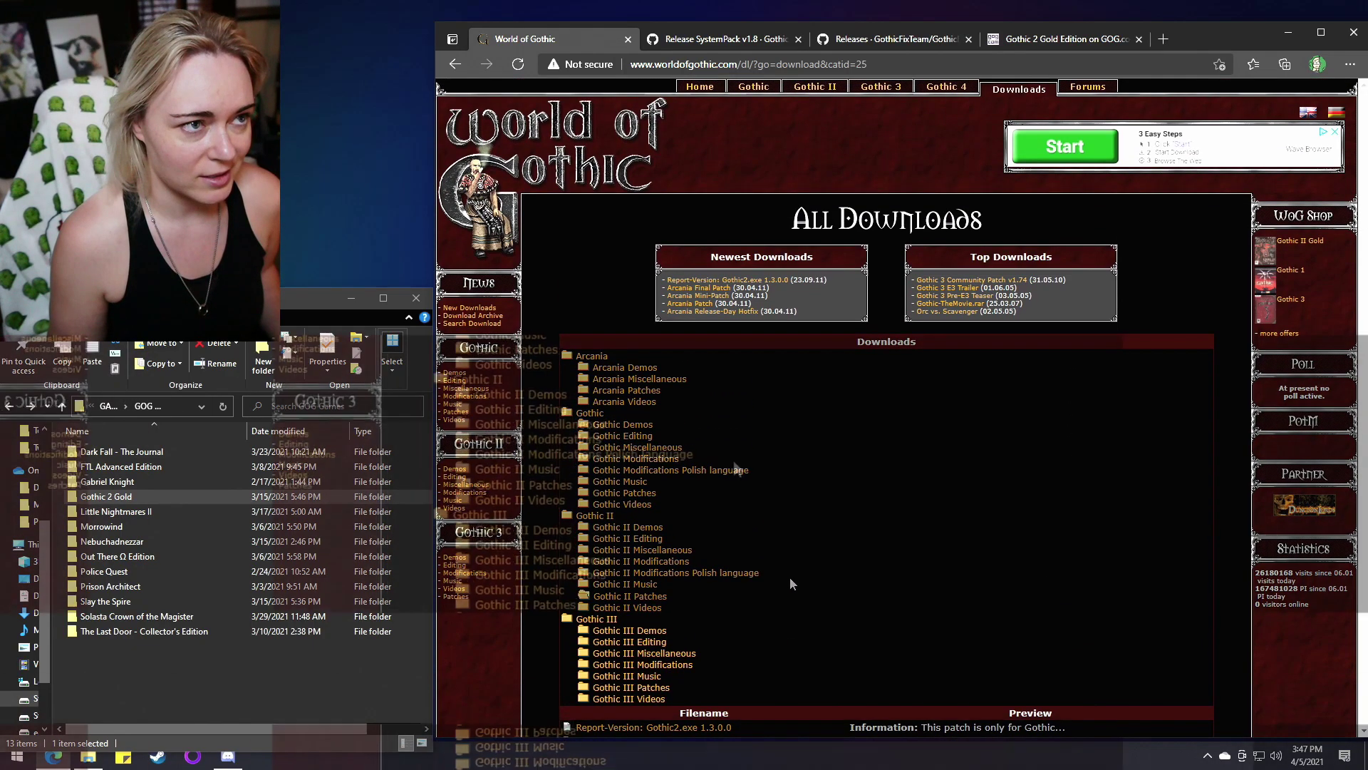
pyautogui.scroll(-2, 790, 575)
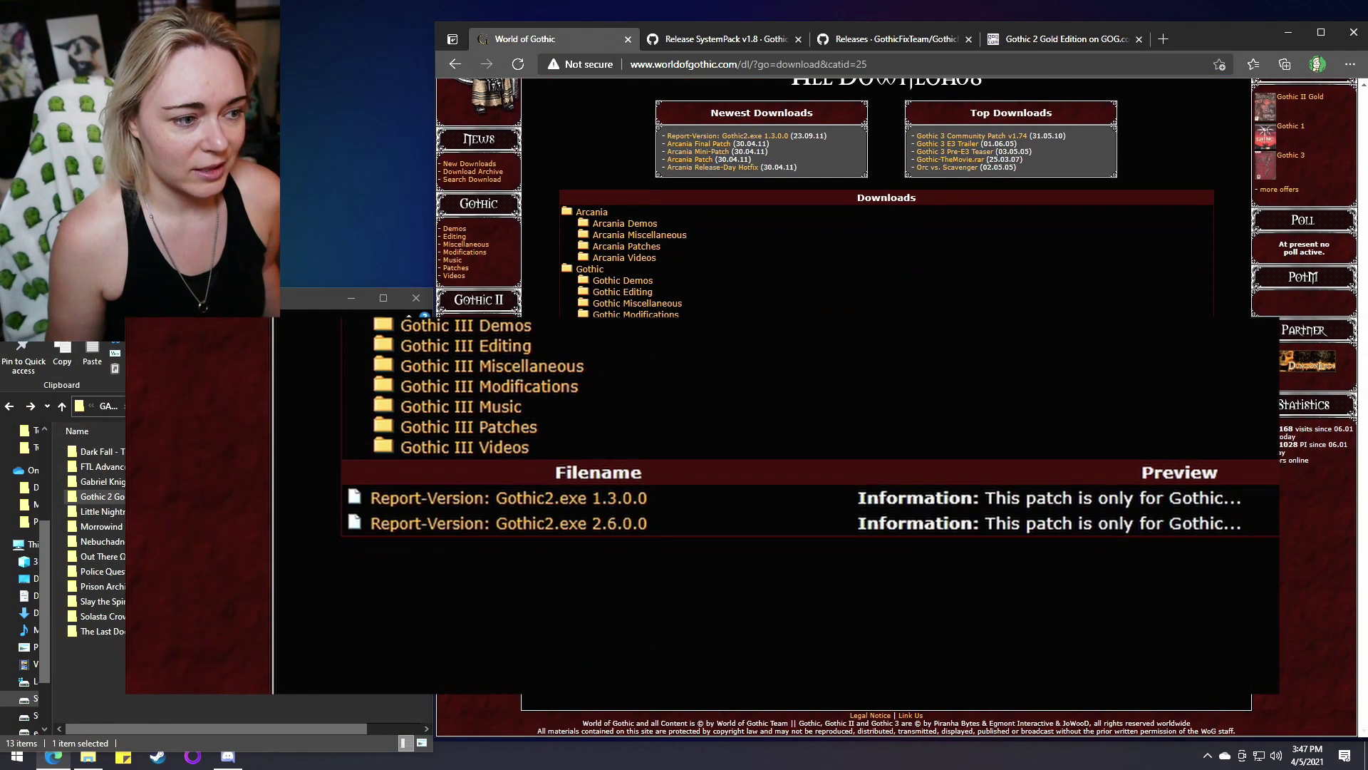
pyautogui.click(560, 527)
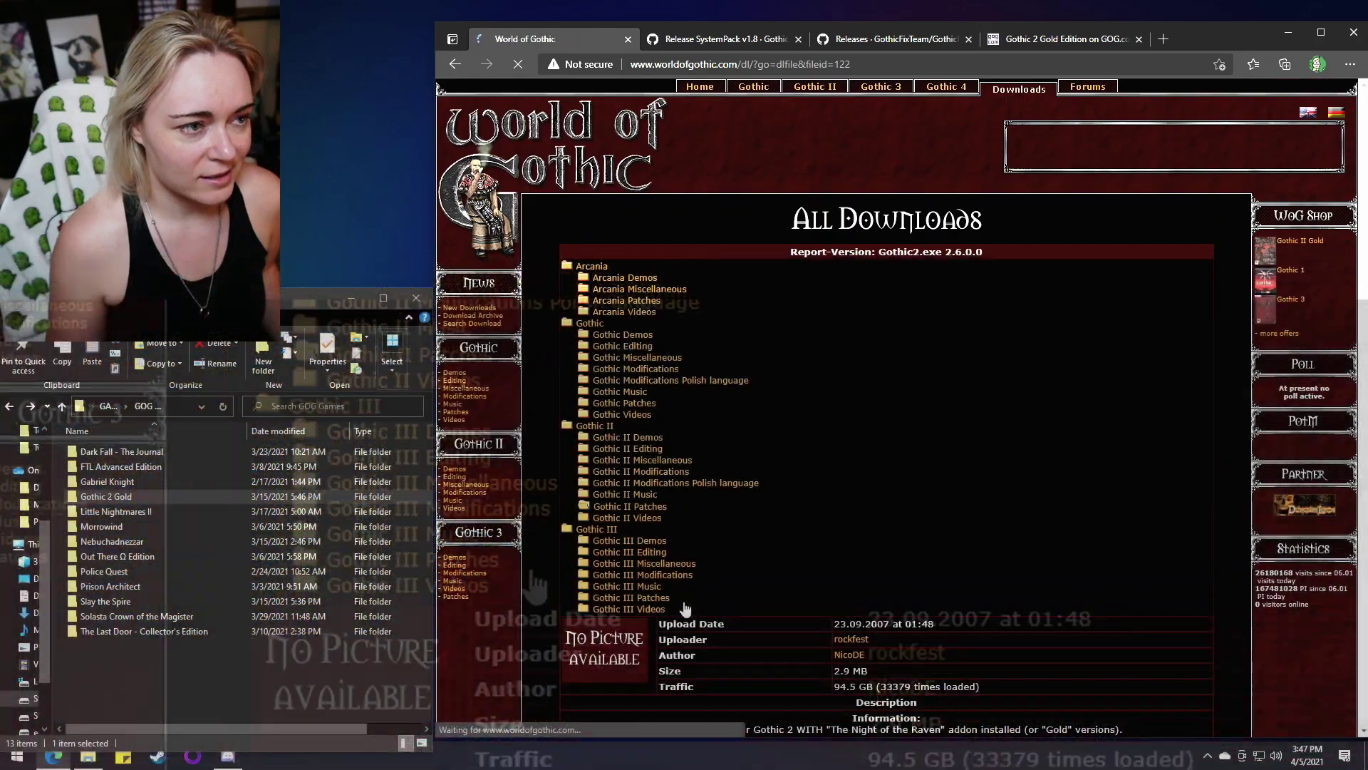
pyautogui.scroll(-3, 857, 591)
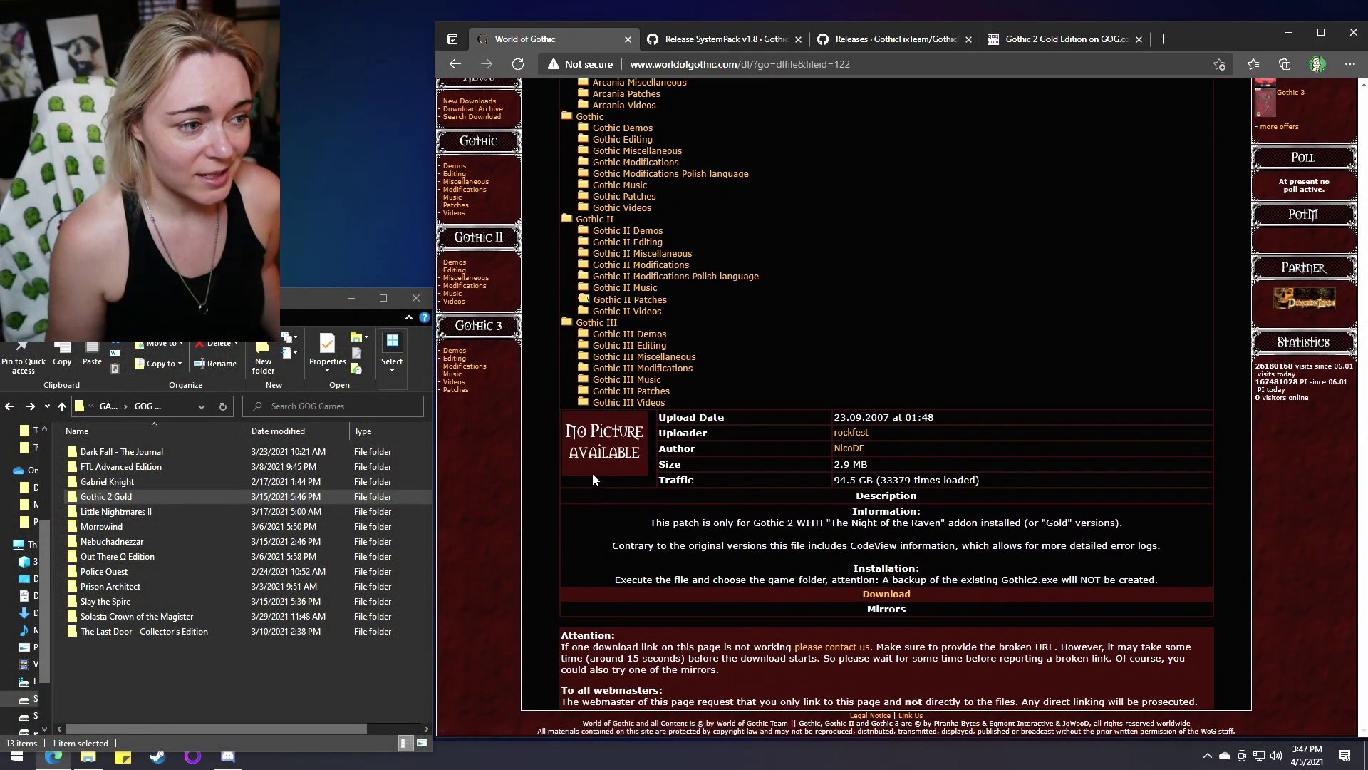
pyautogui.click(885, 595)
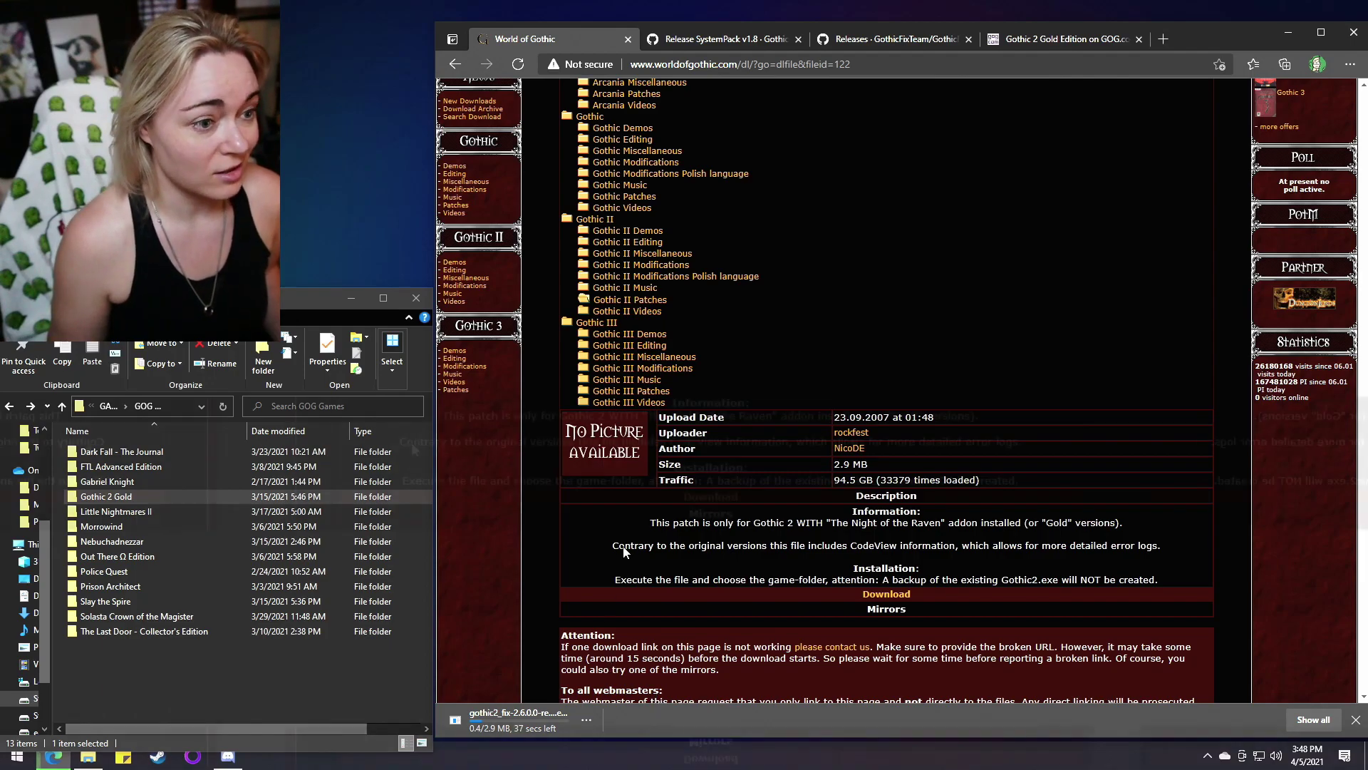
# Step: Highlight the note that the patch requires the Night of the Raven addon while the download finishes
pyautogui.moveTo(1125, 522); pyautogui.dragTo(768, 523)
pyautogui.click(561, 426)
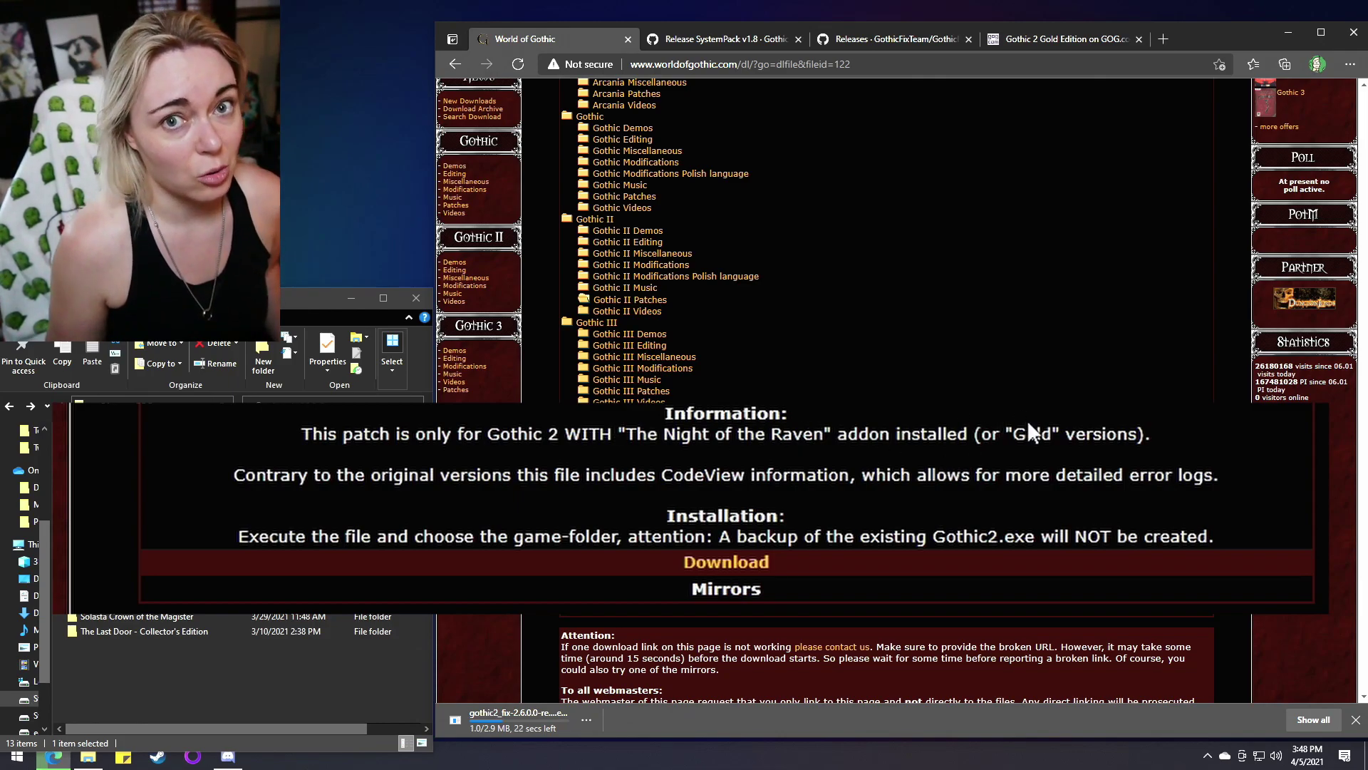
pyautogui.scroll(1, 1062, 525)
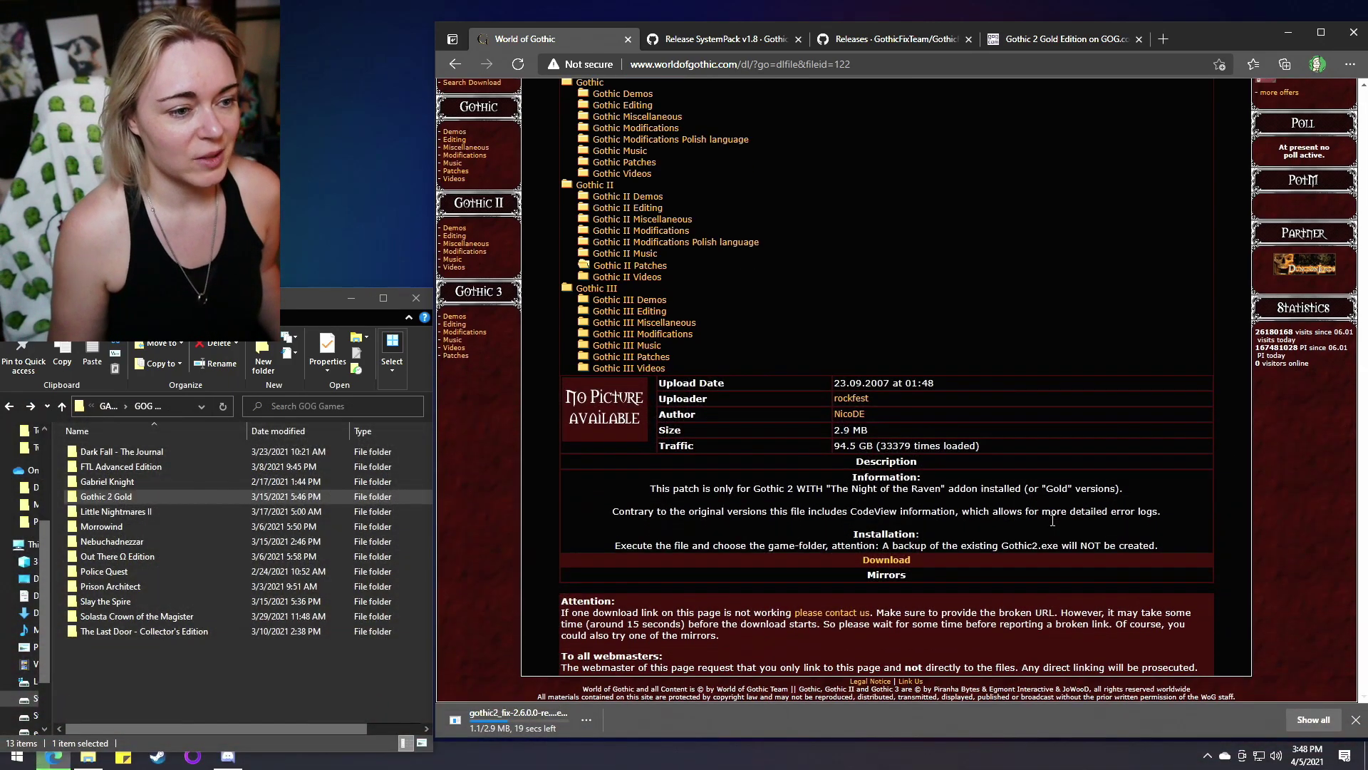
pyautogui.moveTo(827, 584); pyautogui.dragTo(989, 587)
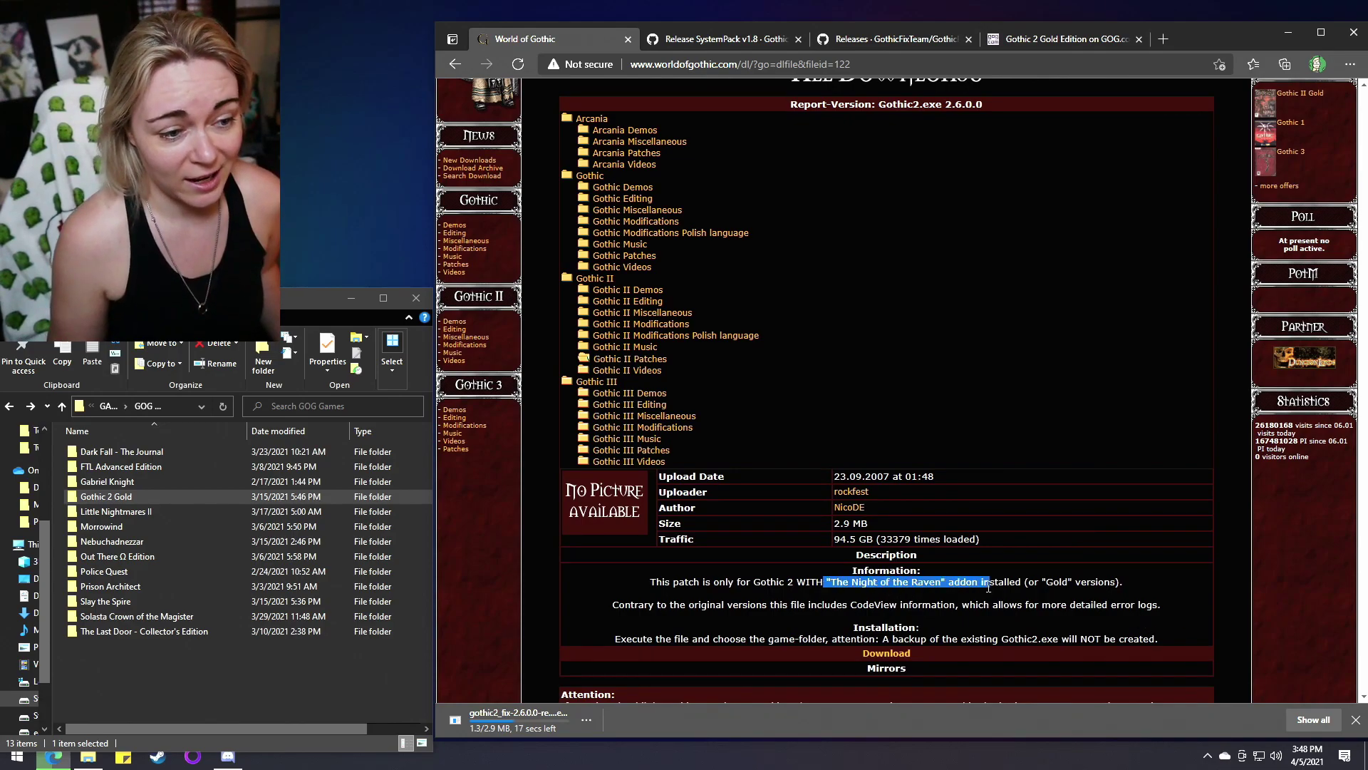
pyautogui.click(989, 587)
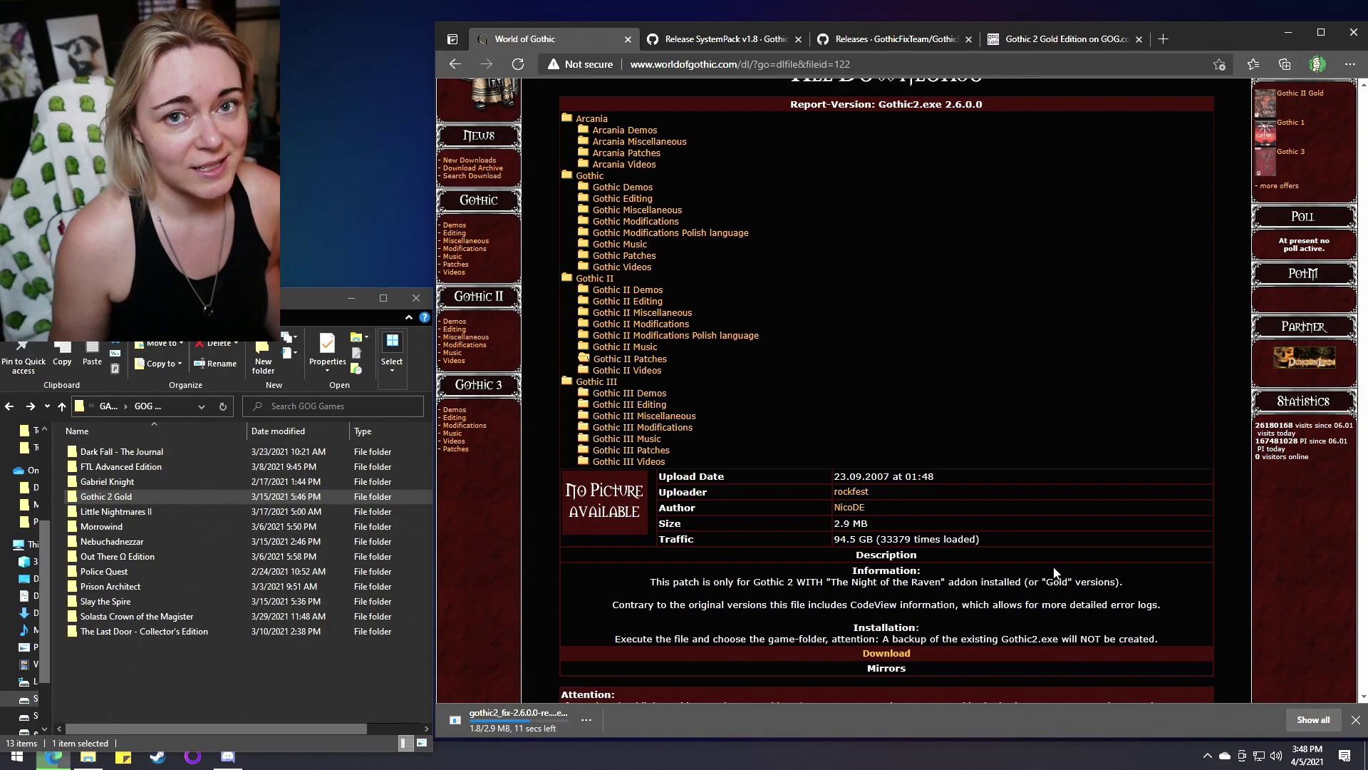
pyautogui.scroll(2, 1071, 559)
pyautogui.scroll(-3, 1072, 558)
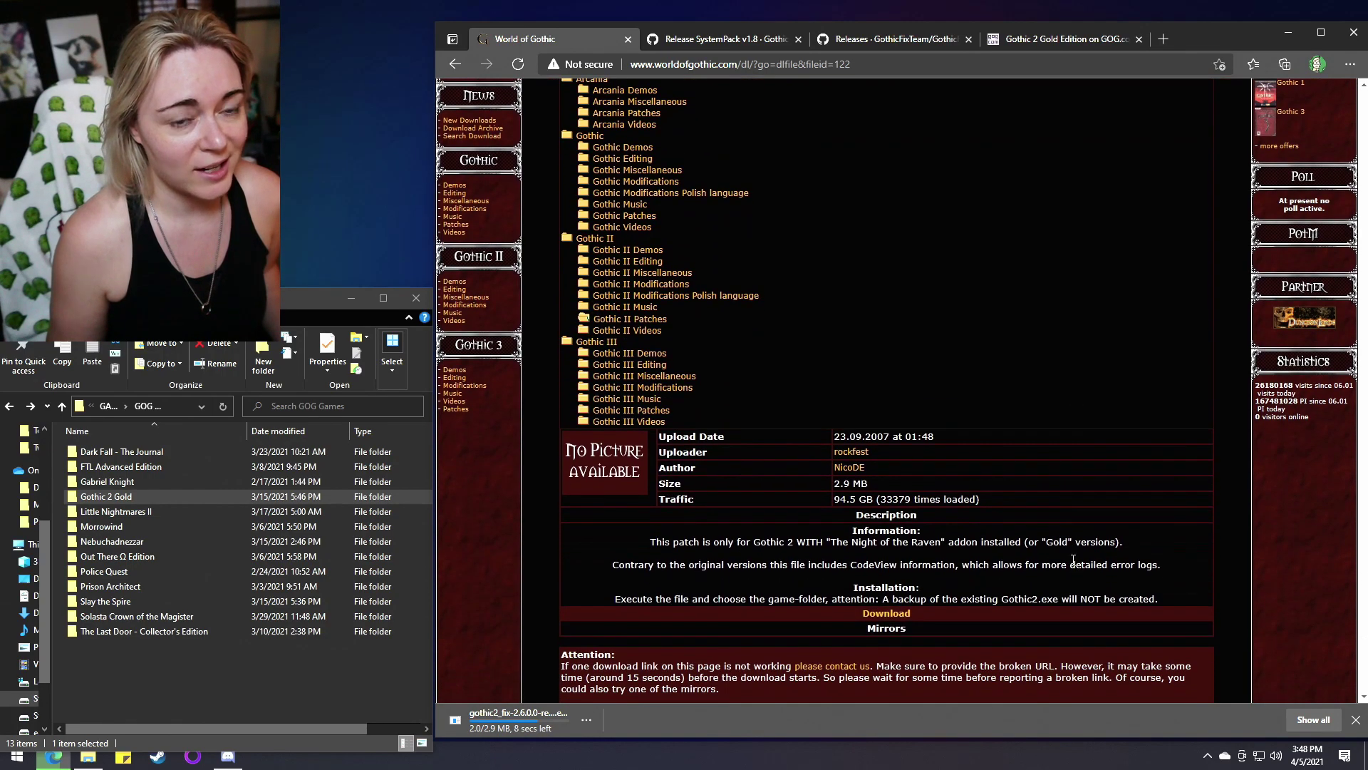
pyautogui.scroll(2, 1073, 559)
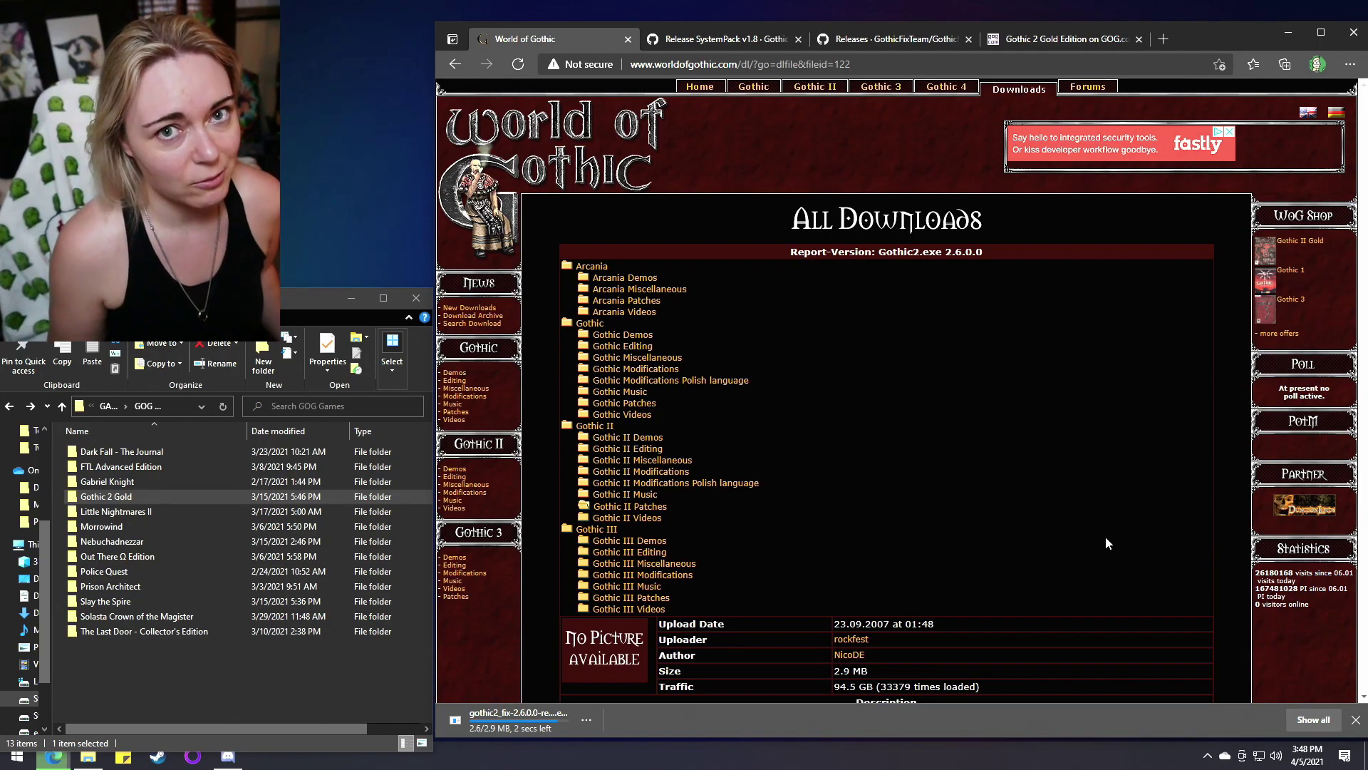
pyautogui.scroll(-3, 1083, 484)
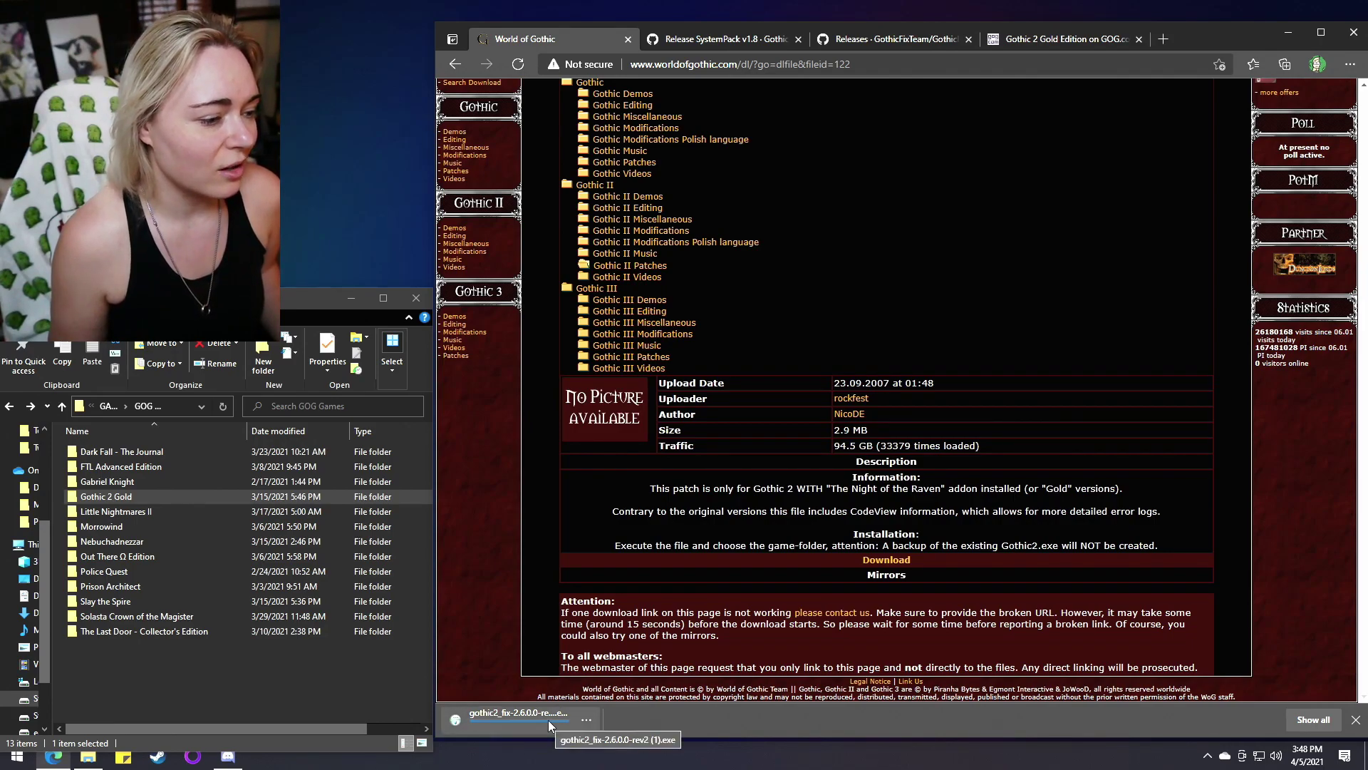
# Step: Run gothic2_fix-2.6.0.0-rev2 (1).exe from the Downloads folder via Show in folder
pyautogui.click(583, 719)
pyautogui.click(627, 630)
pyautogui.rightClick(884, 369)
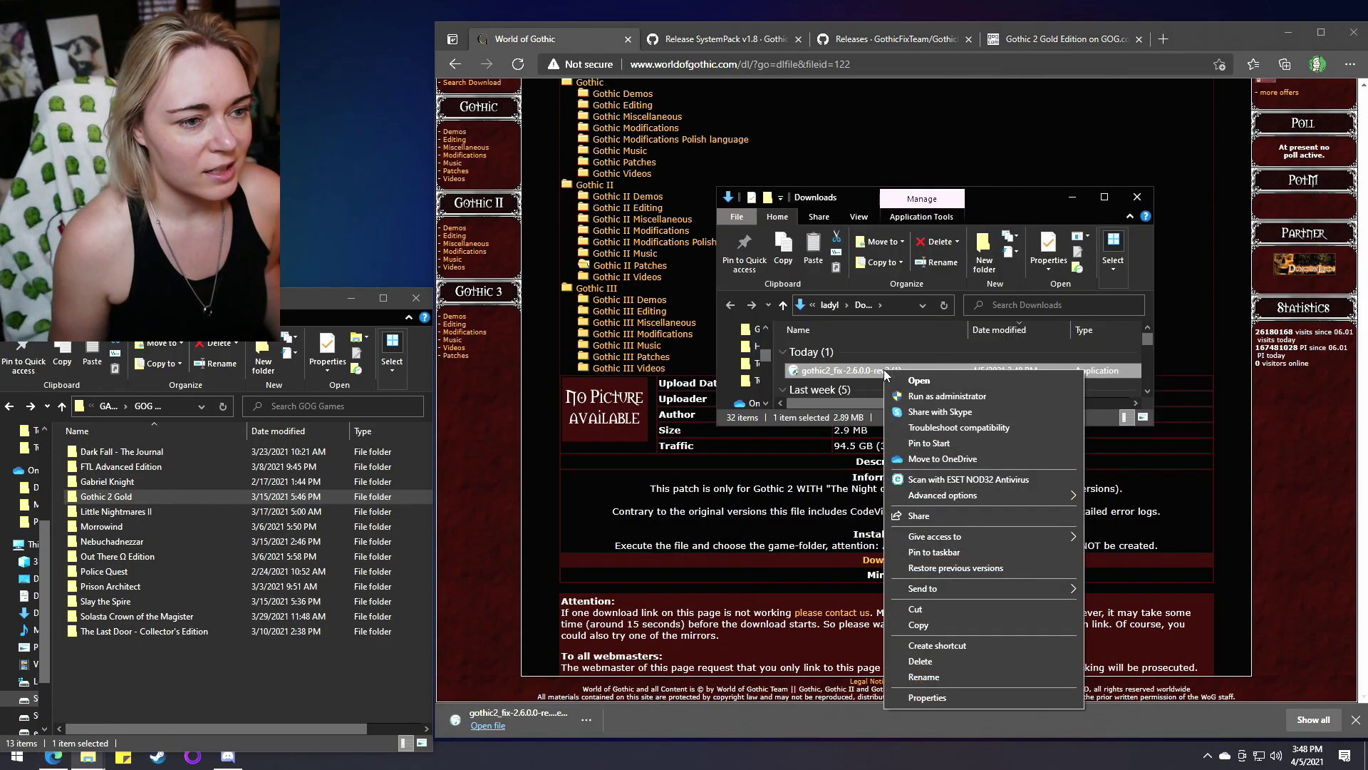
pyautogui.click(929, 396)
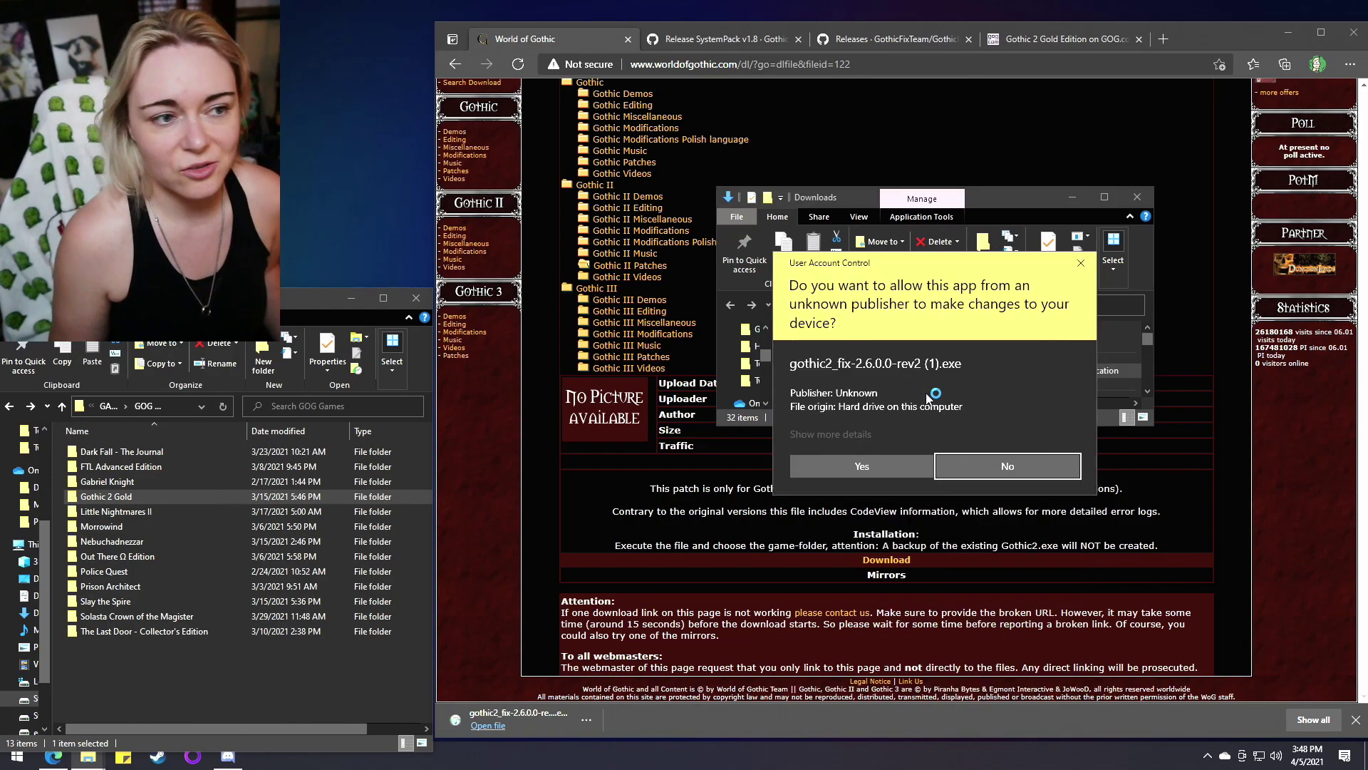
# Step: Approve the UAC prompt, then move past the installer's welcome page and the game-folder note
pyautogui.click(889, 475)
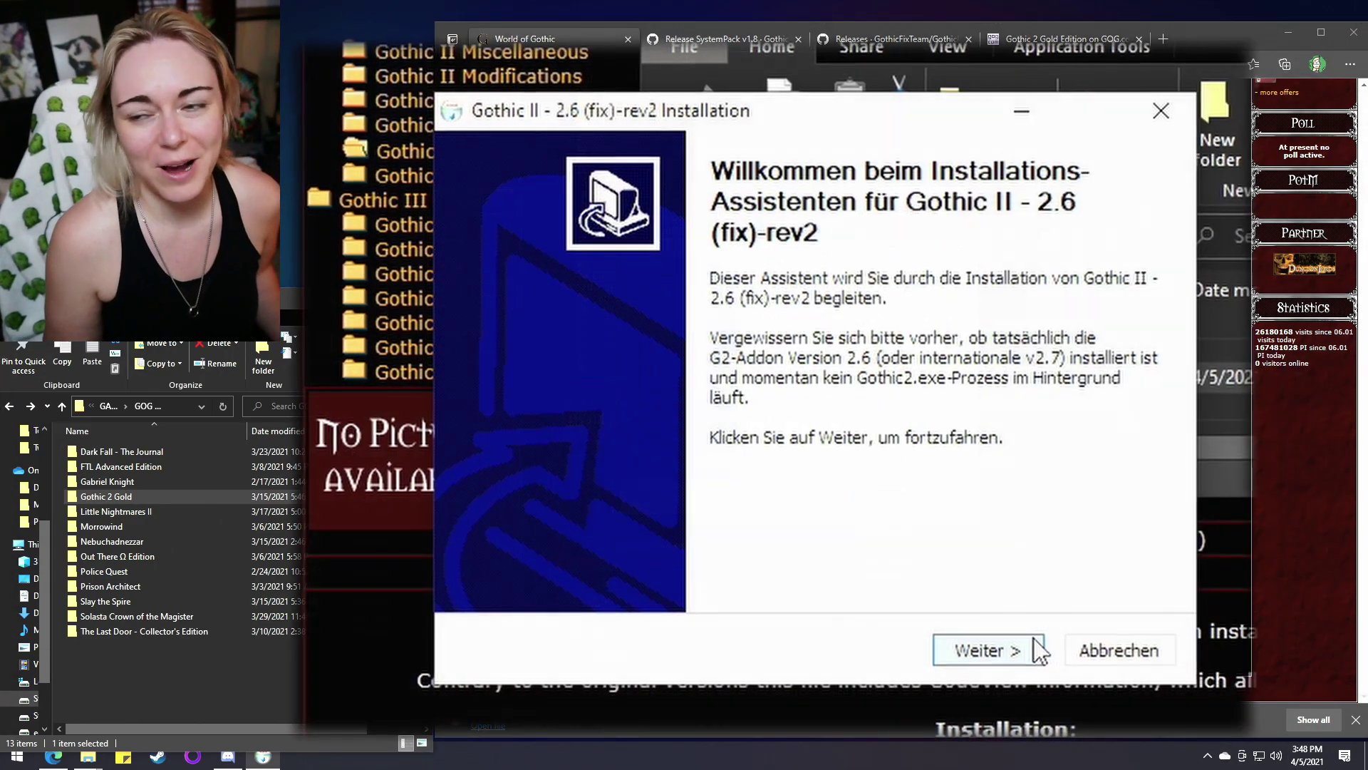
pyautogui.click(998, 654)
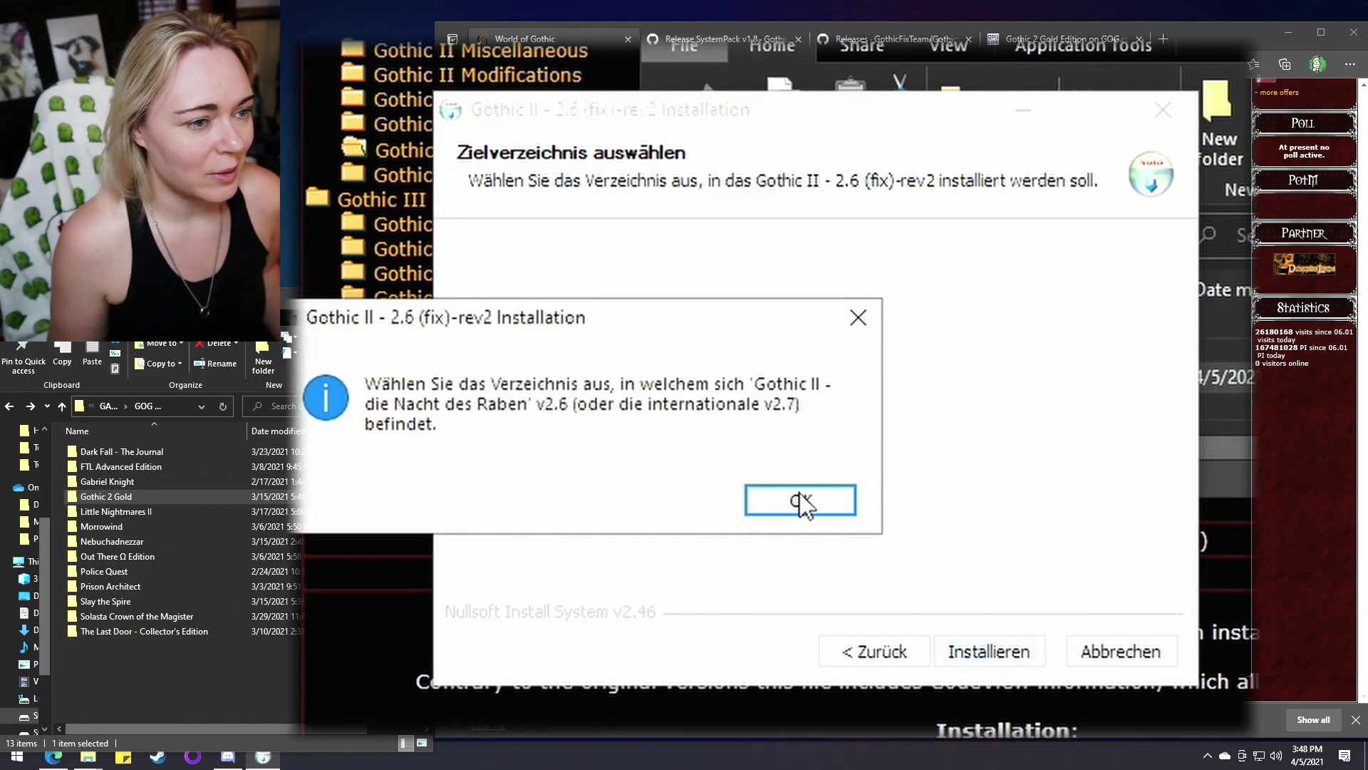
pyautogui.click(801, 500)
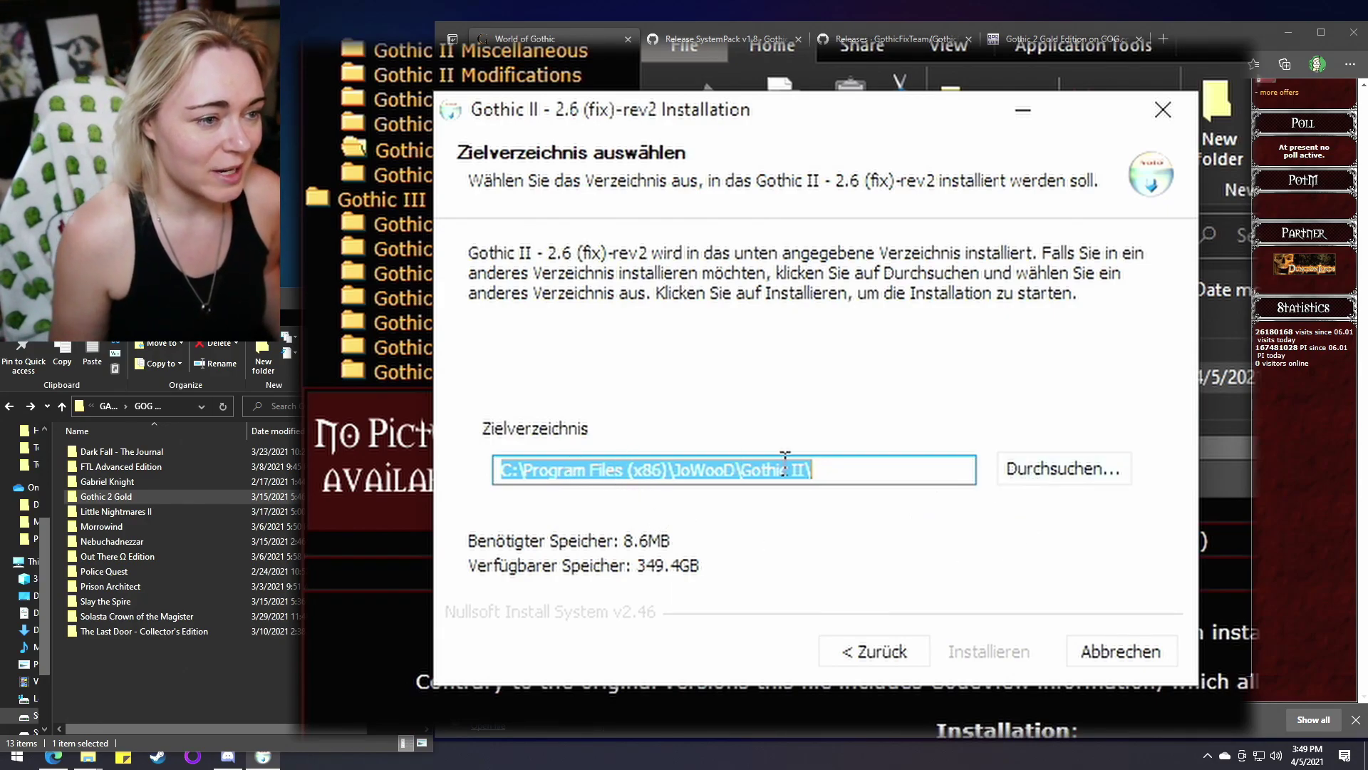
# Step: Browse to D:\GAMES\GOG Games\Gothic 2 Gold\ as the fix's destination, then close the installer window
pyautogui.click(1071, 475)
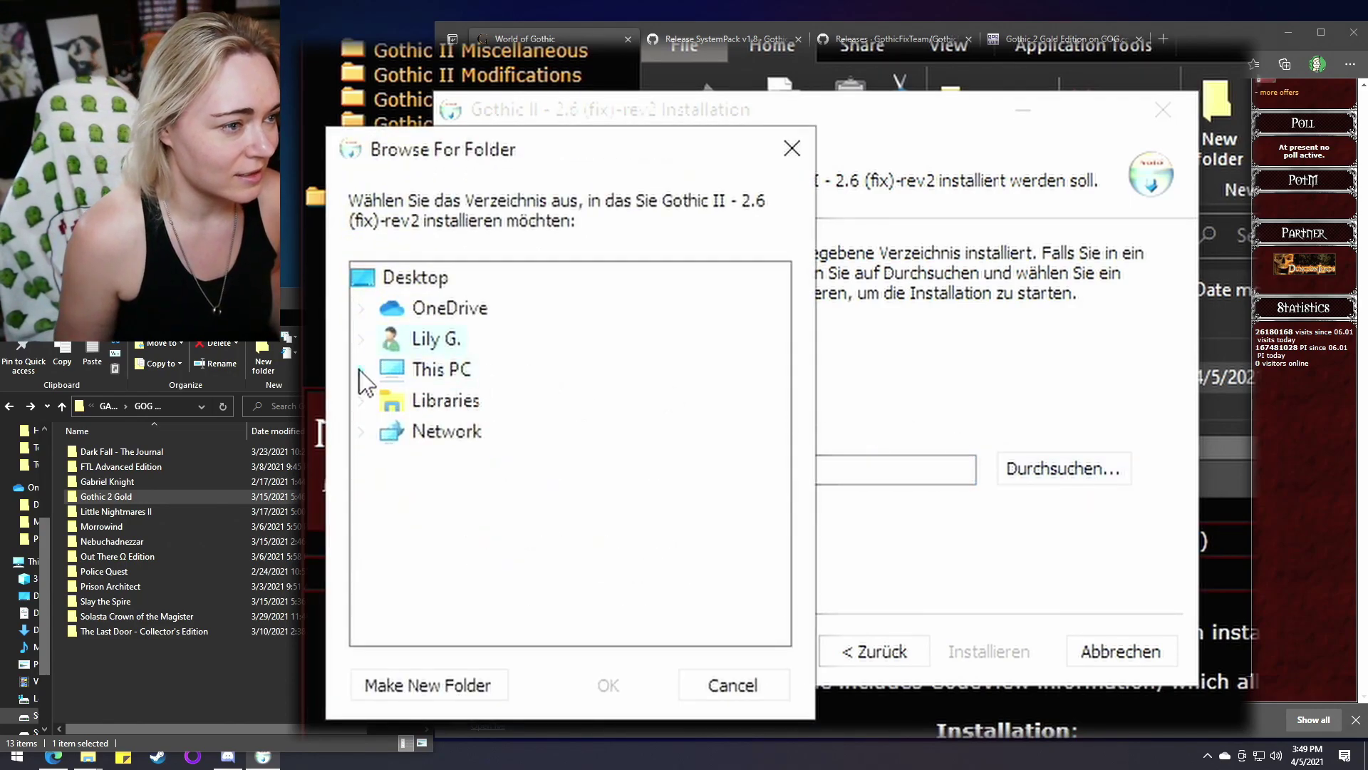
pyautogui.click(360, 372)
pyautogui.click(391, 585)
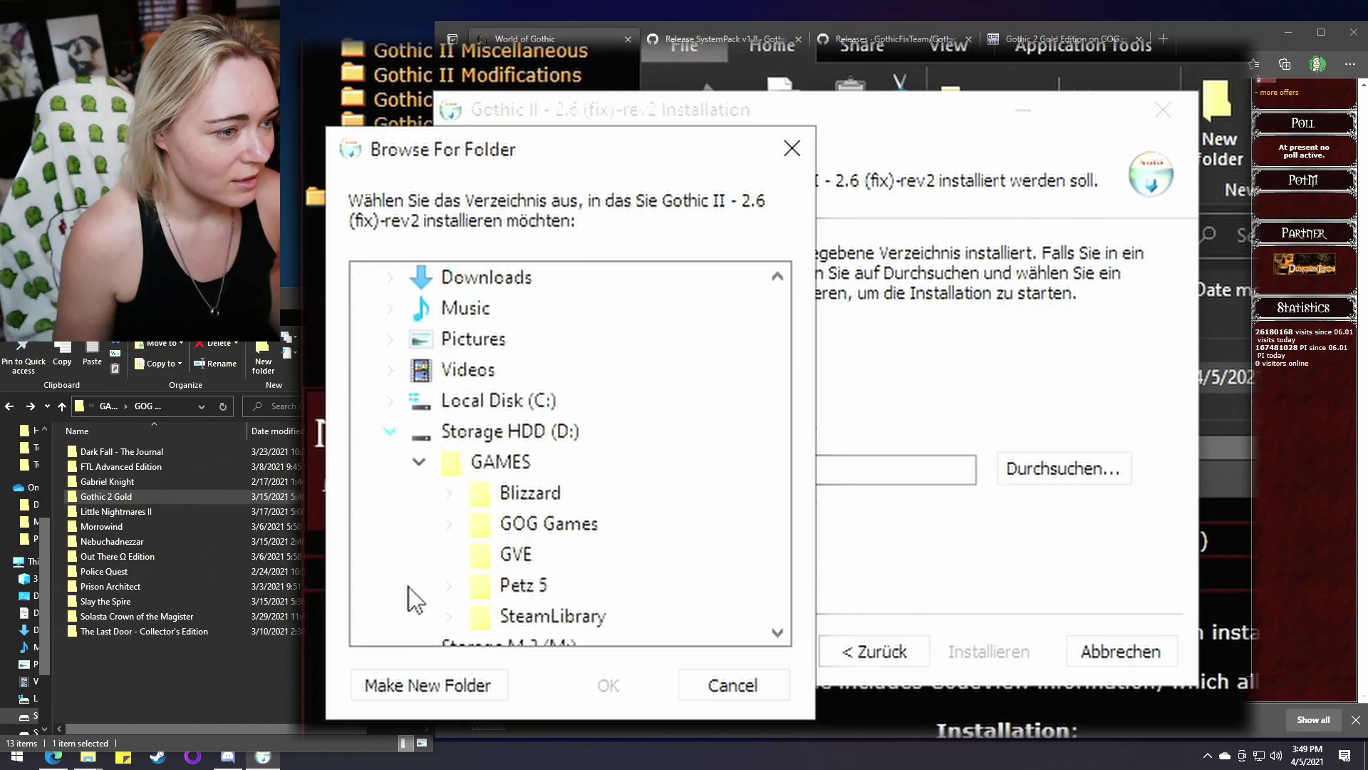
pyautogui.click(449, 523)
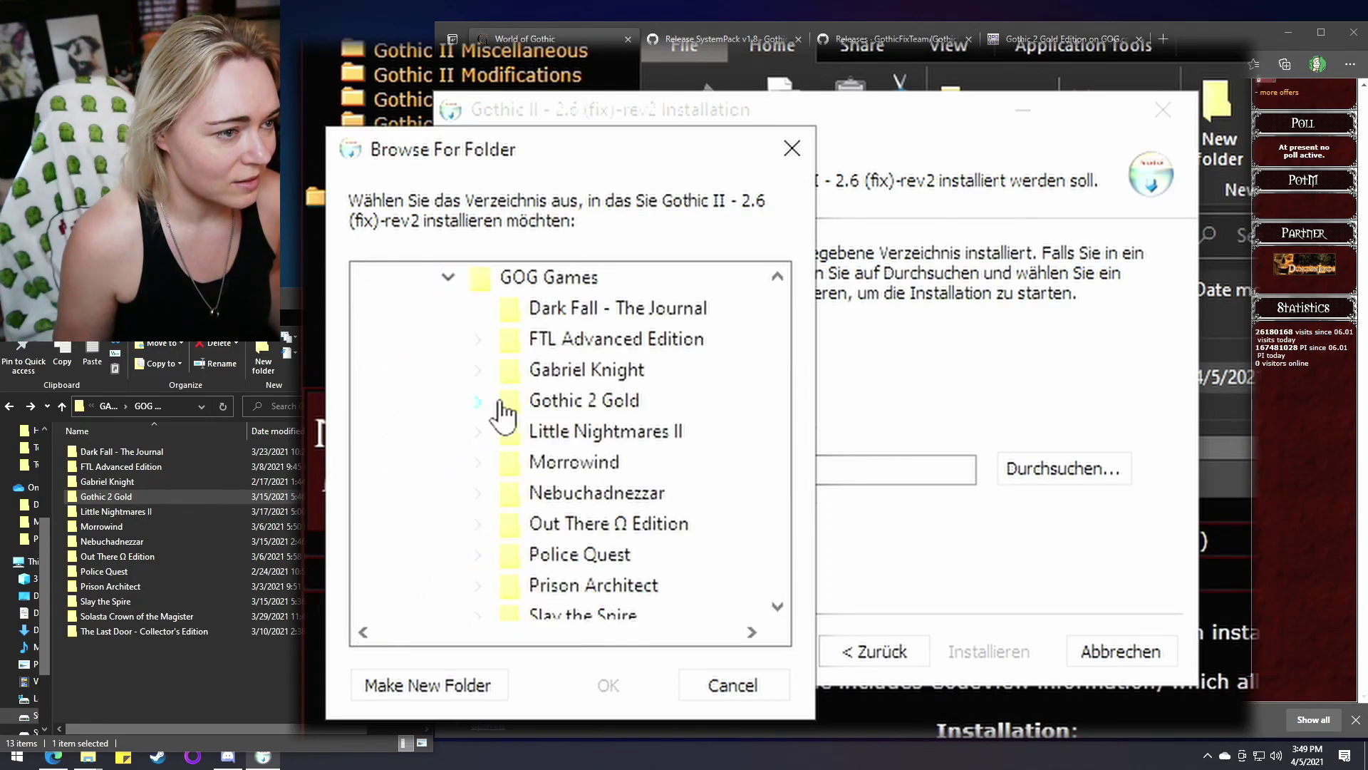
pyautogui.doubleClick(541, 403)
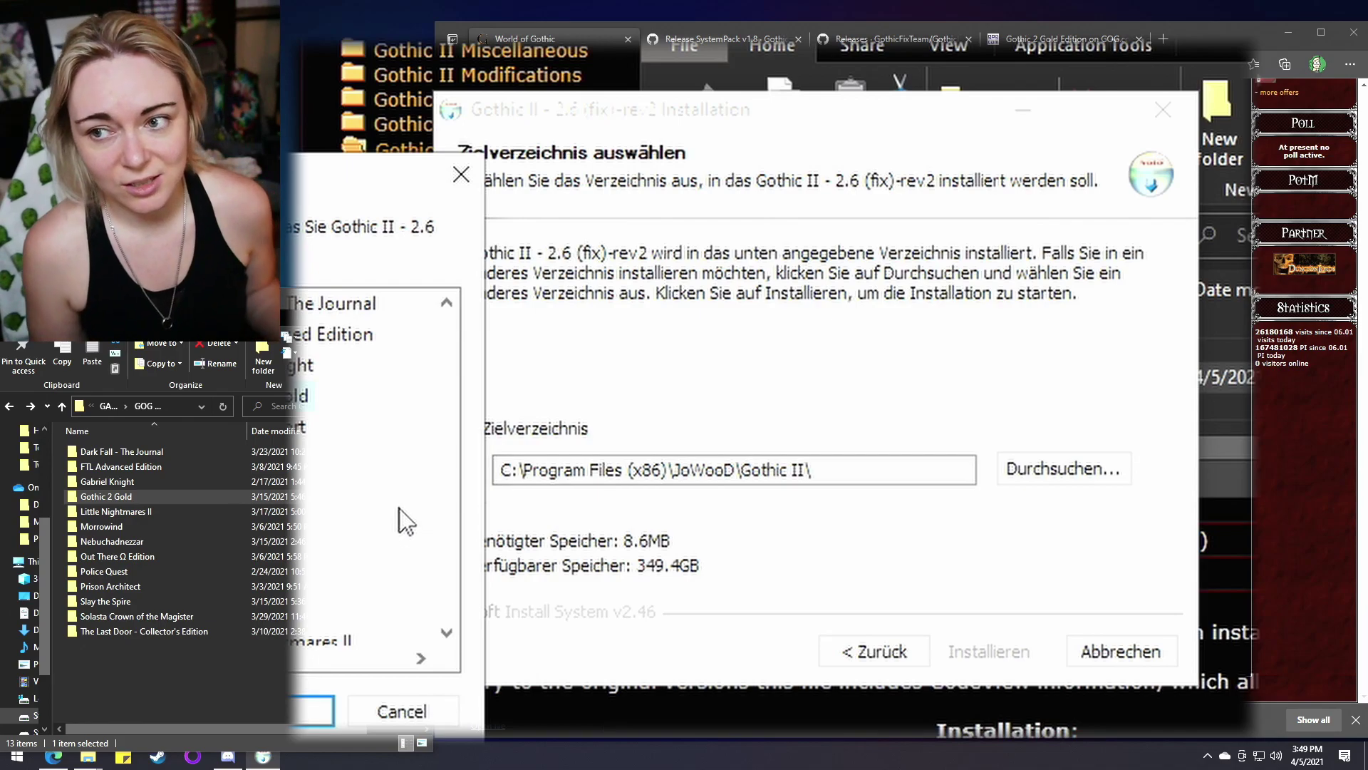
pyautogui.scroll(-1, 302, 531)
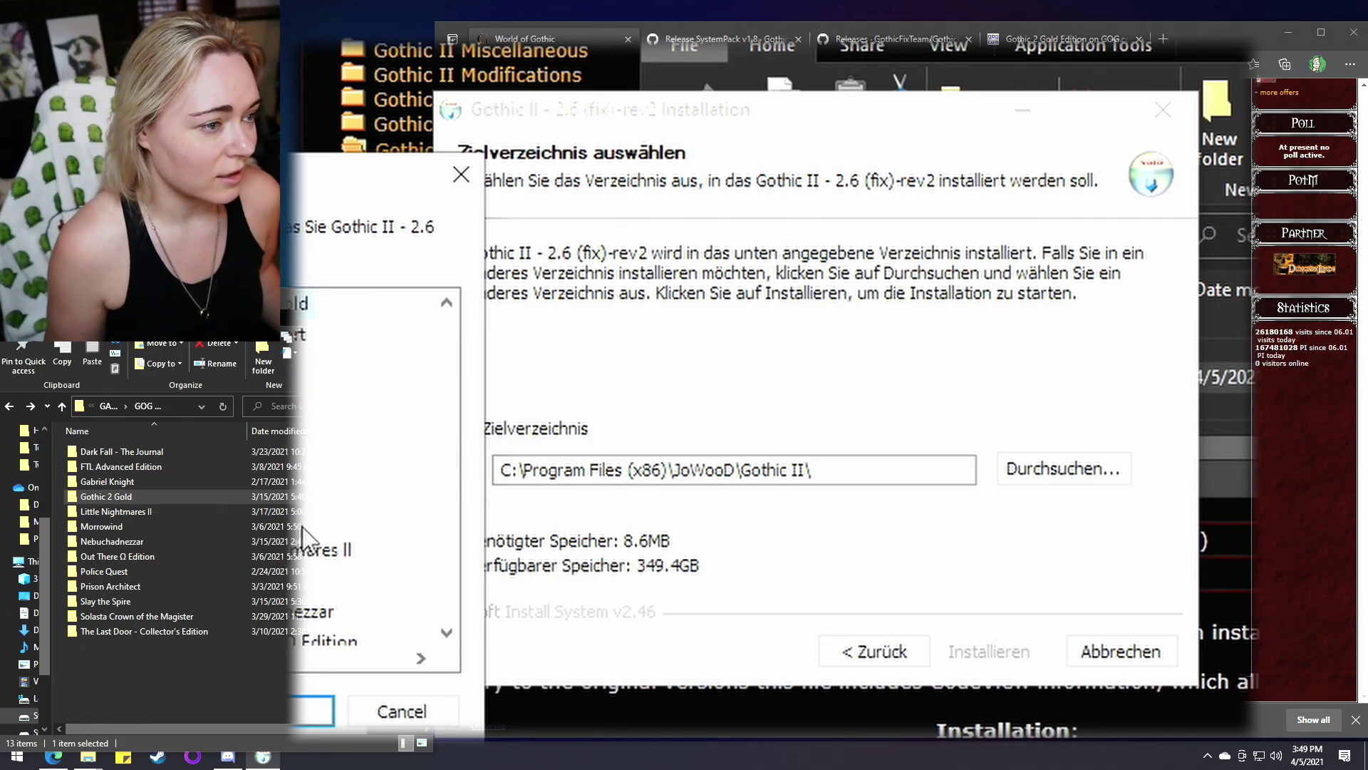
pyautogui.scroll(1, 303, 527)
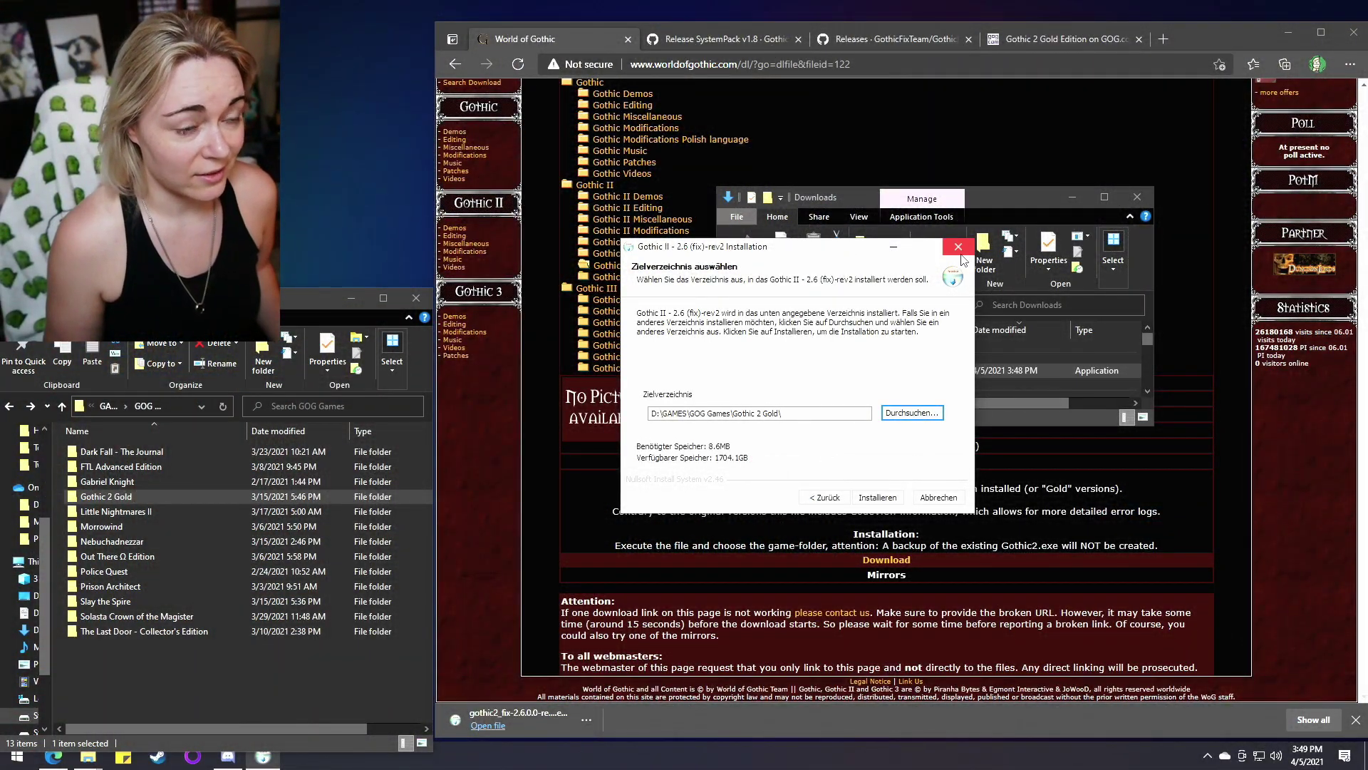
pyautogui.click(957, 248)
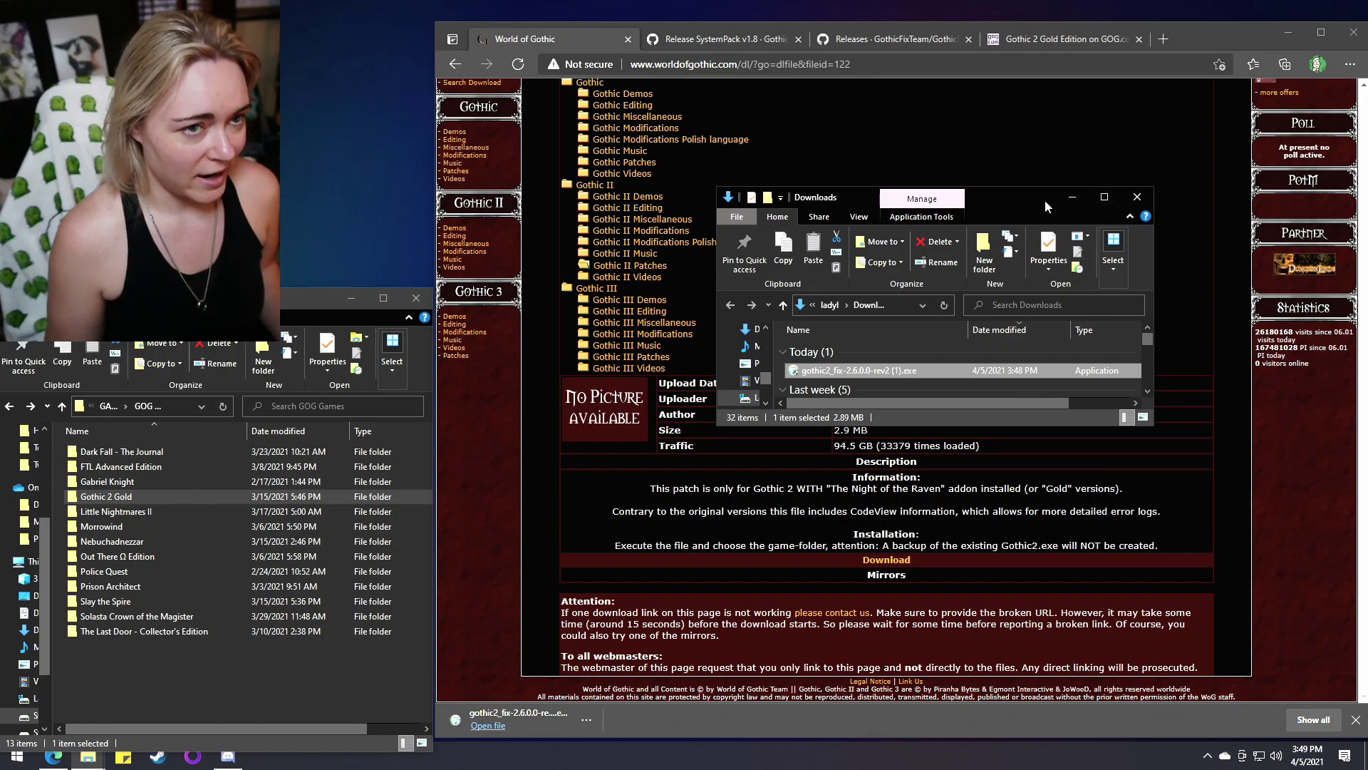
# Step: Download the Gothic2_PlayerKit-2.8.exe asset from the GitHub SystemPack v1.8 release page
pyautogui.click(723, 39)
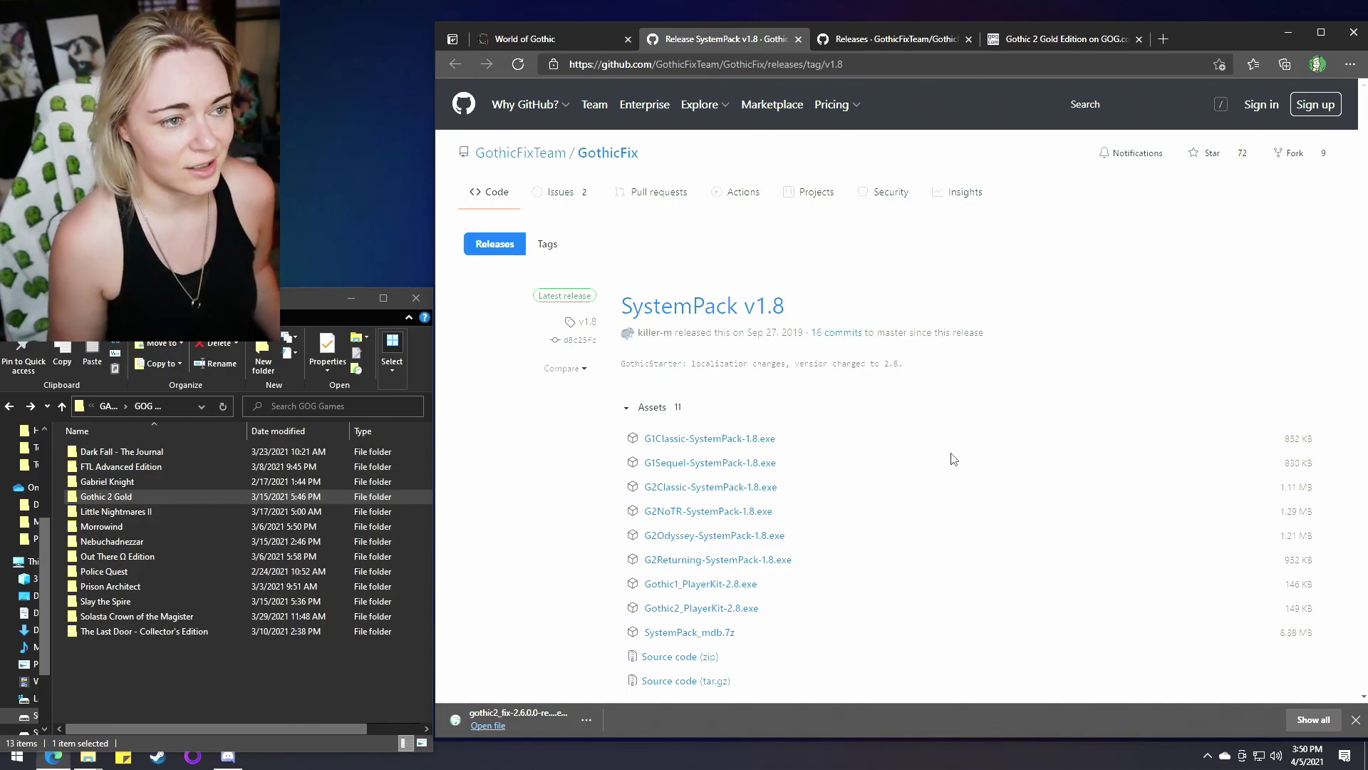
pyautogui.scroll(-2, 956, 433)
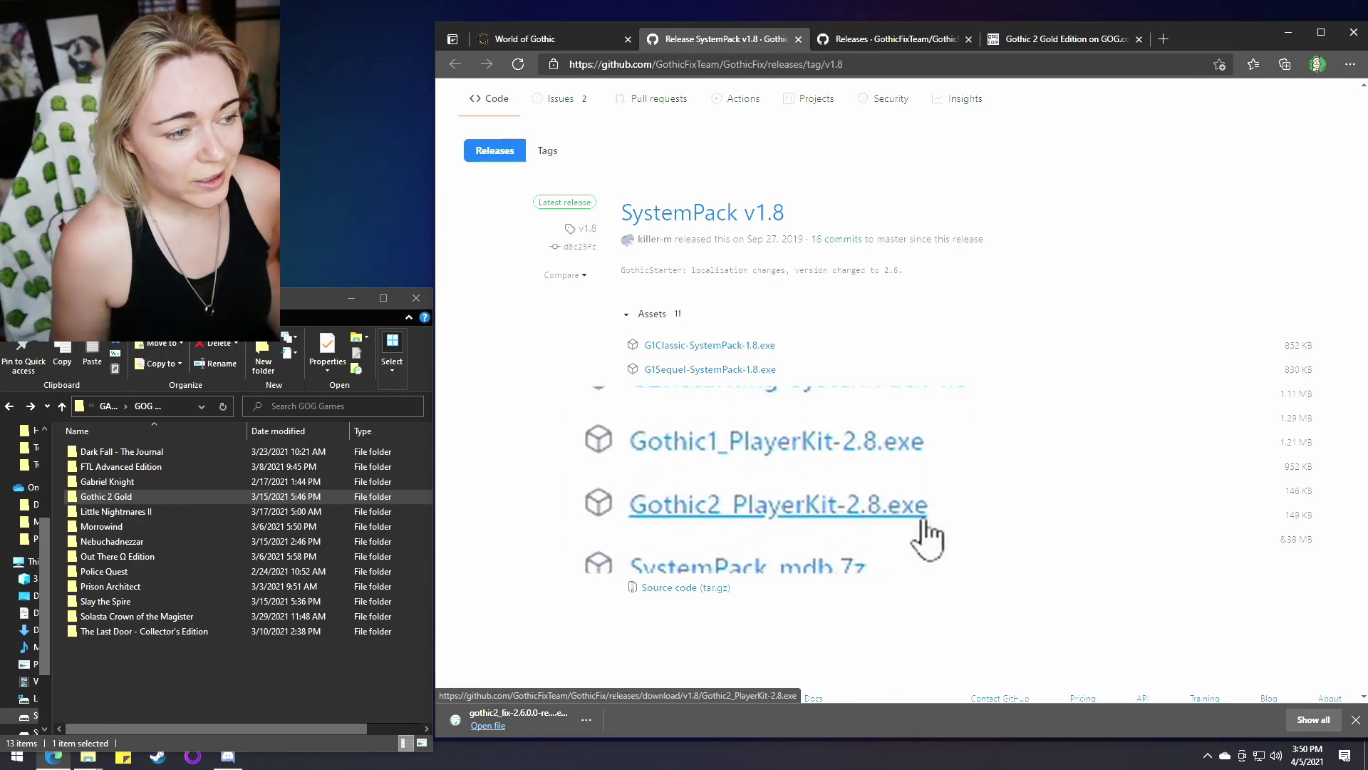
pyautogui.click(754, 516)
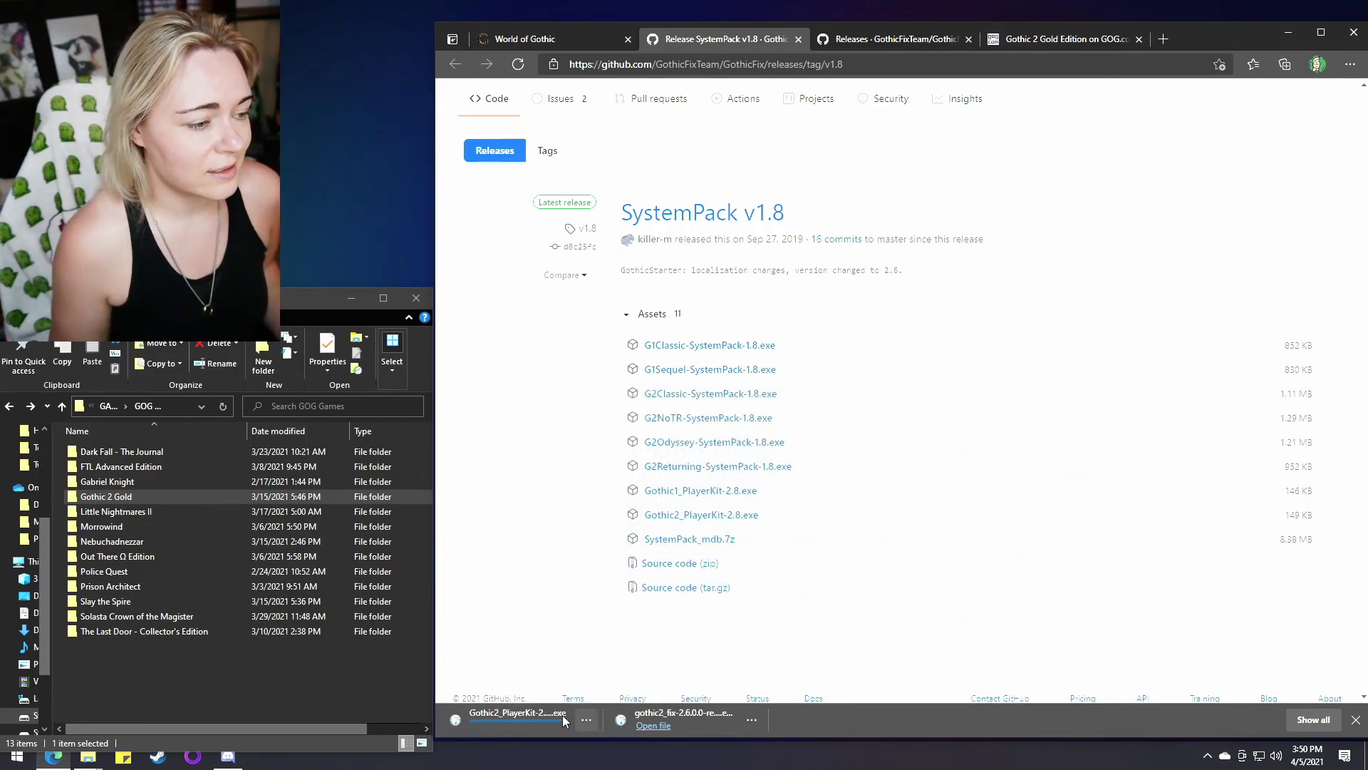
pyautogui.click(586, 719)
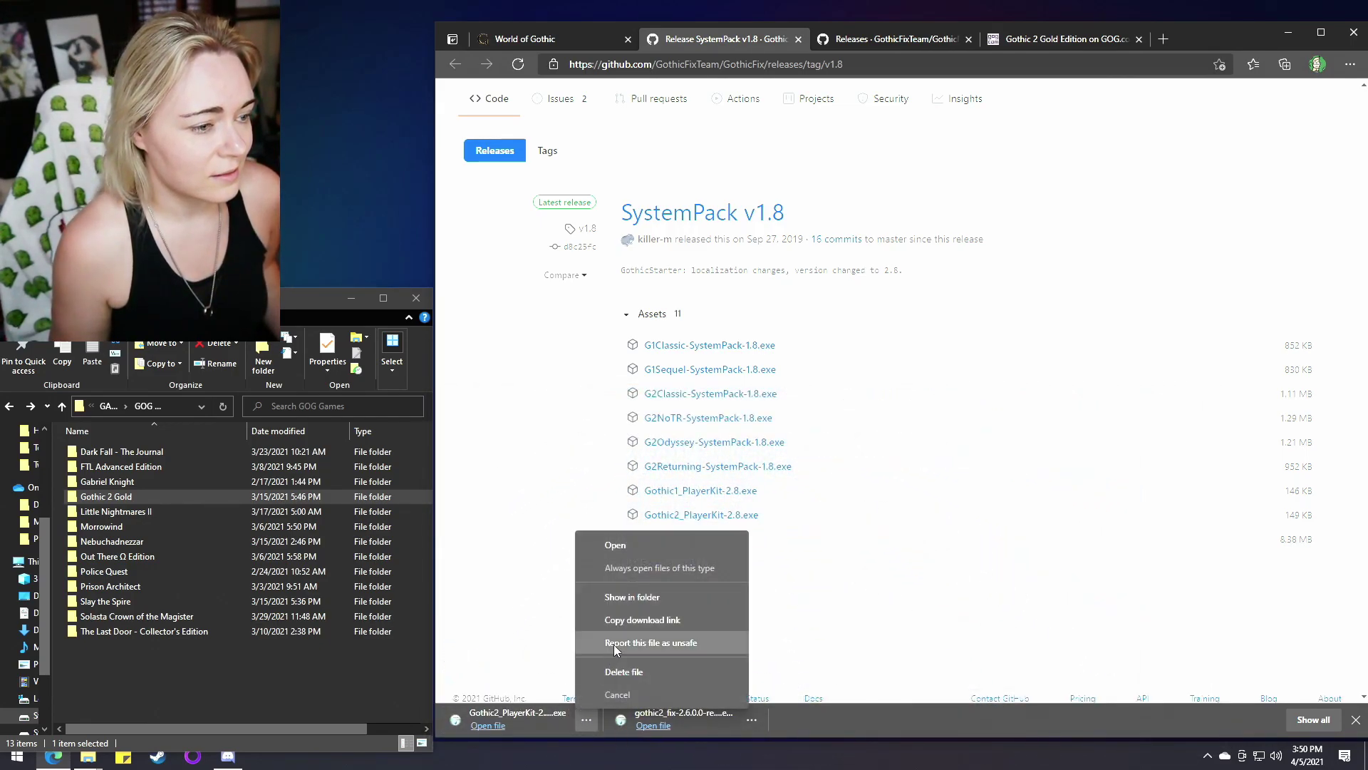
# Step: Run Gothic2_PlayerKit-2.8 (1).exe, approve UAC, and advance to the Gothic 2 Gold destination-folder page
pyautogui.click(635, 596)
pyautogui.doubleClick(883, 371)
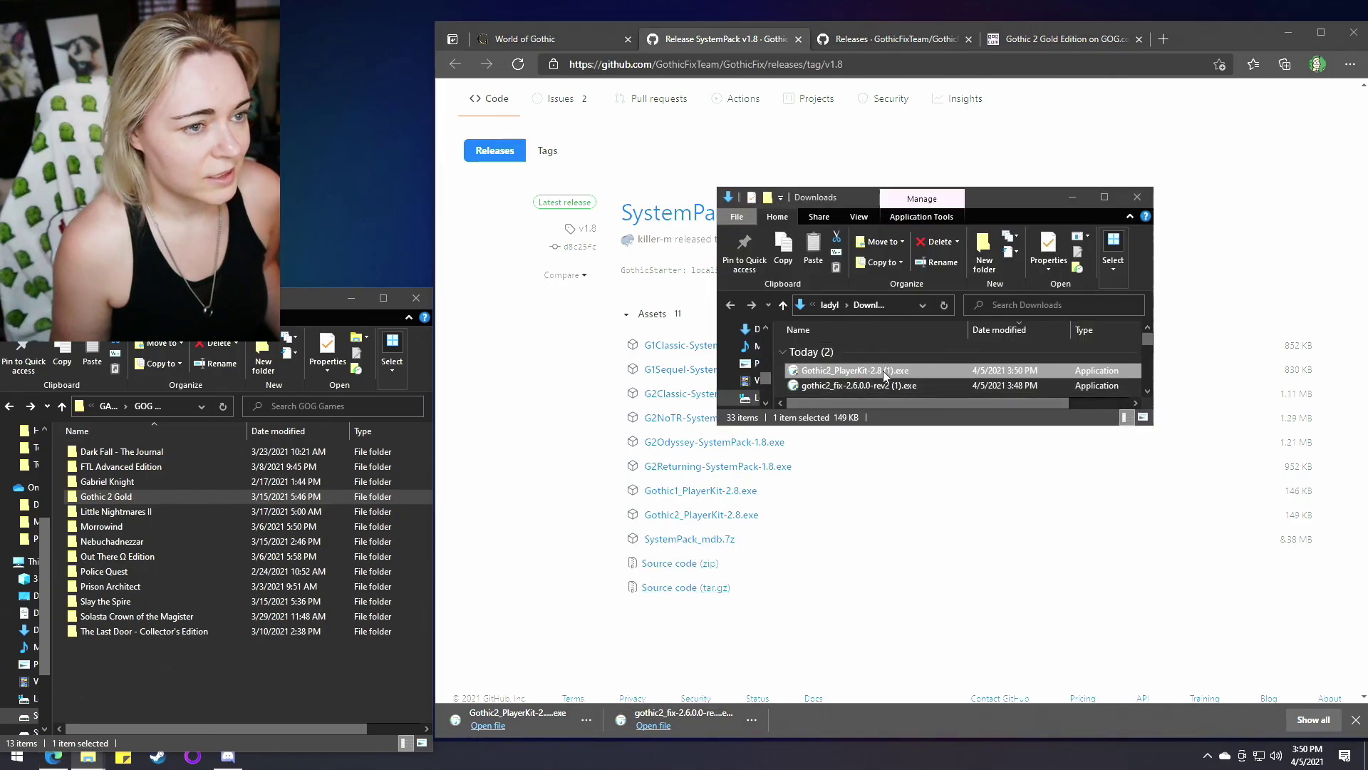
pyautogui.click(878, 471)
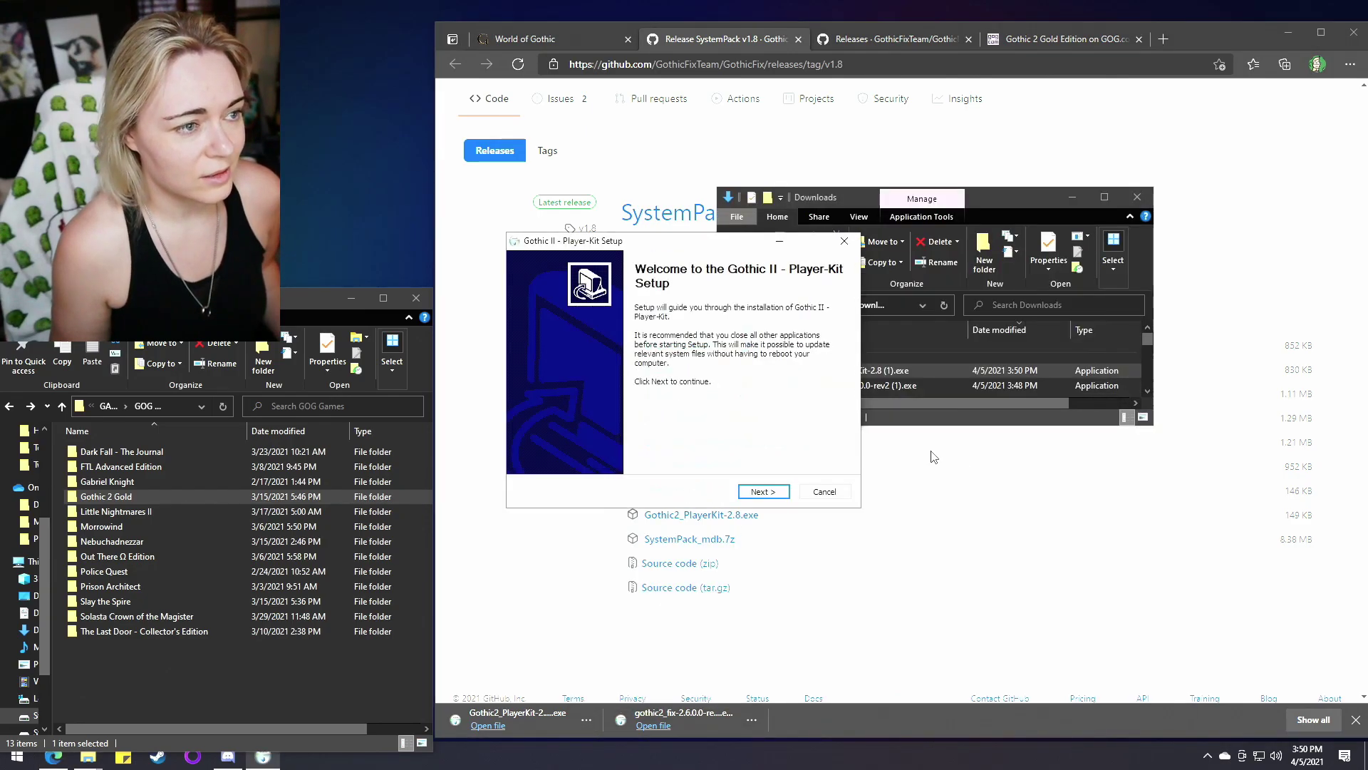
pyautogui.click(772, 492)
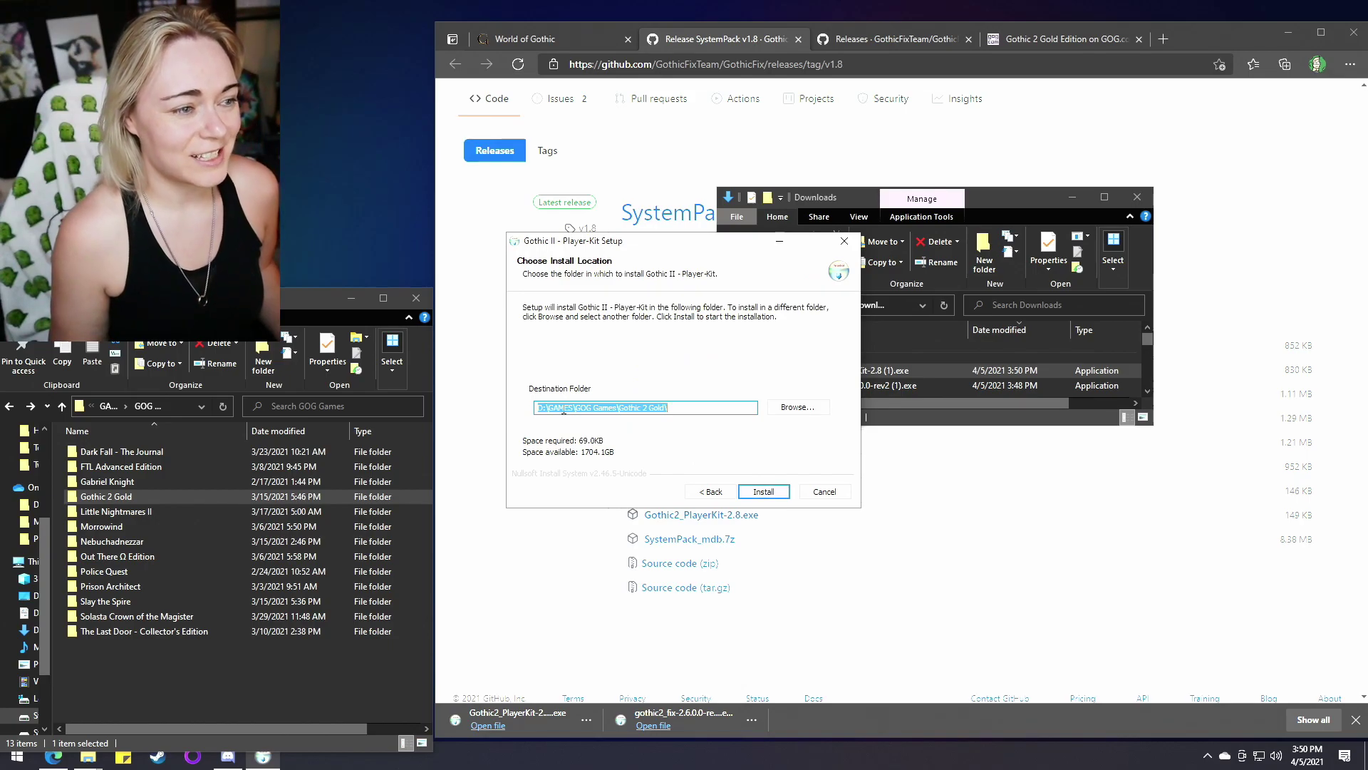
pyautogui.click(677, 411)
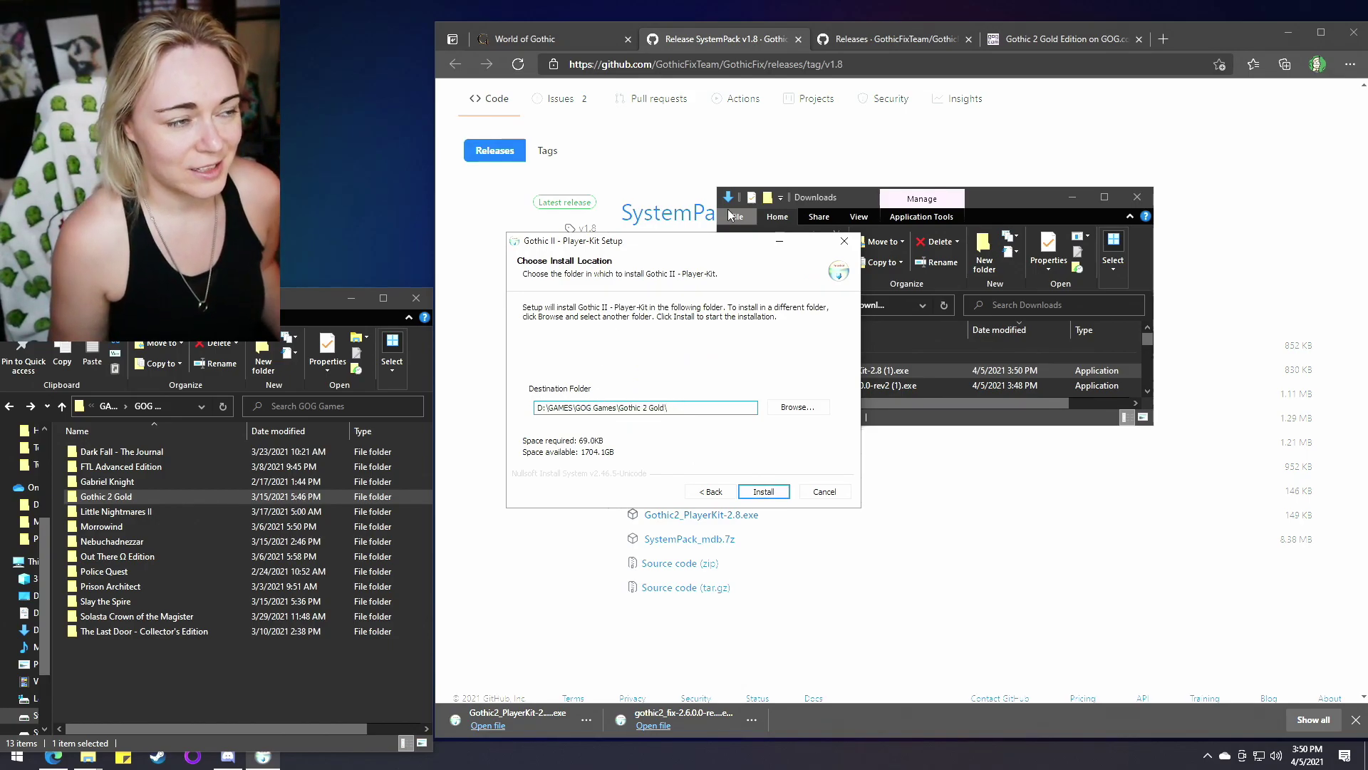